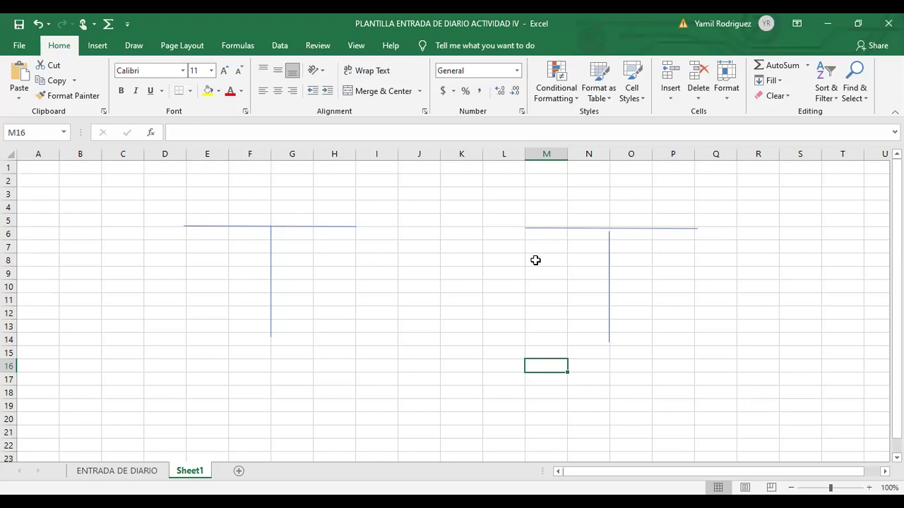
# - Enter the transaction description "COMPRO COMPUTADORA A CREDITO AL PROVEEDOIR OOHH, $90,000.00" in cell J2
pyautogui.click(427, 170)
pyautogui.click(428, 182)
pyautogui.write('COMPRO')
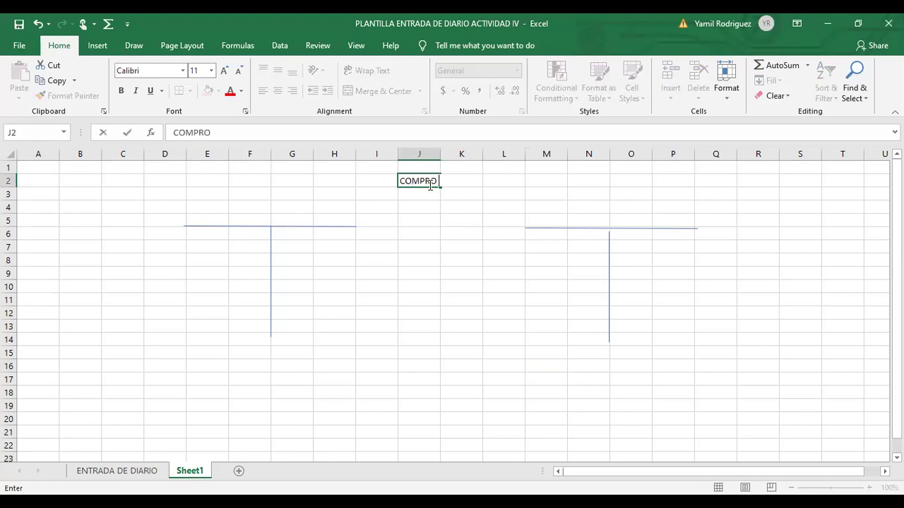
pyautogui.write(' COMPUT')
pyautogui.press('BackSpace')
pyautogui.press('BackSpace')
pyautogui.write('PUTADORA ')
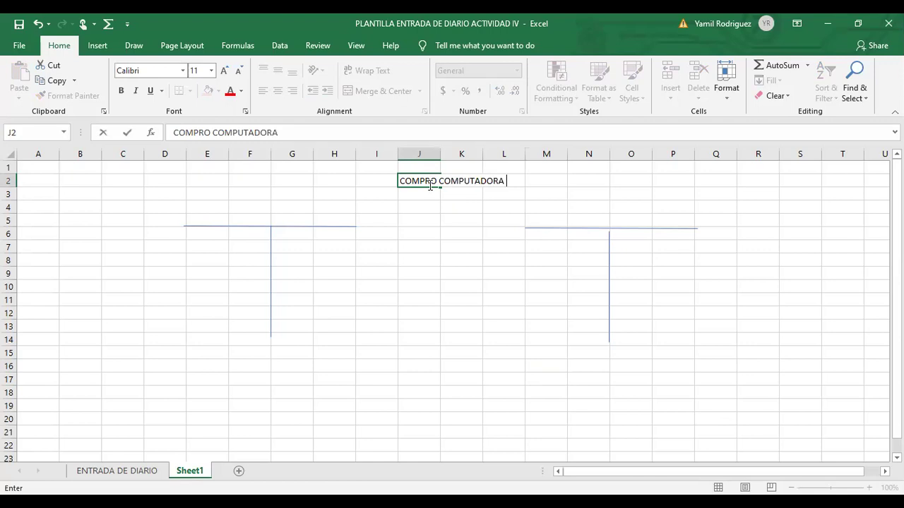
pyautogui.write('A CREDITO ')
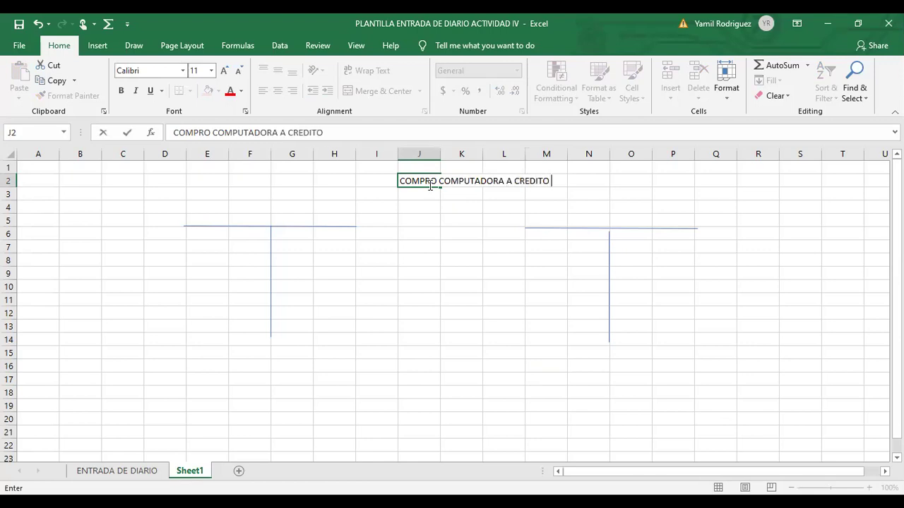
pyautogui.write('AL PROVEEDOIR OOOH')
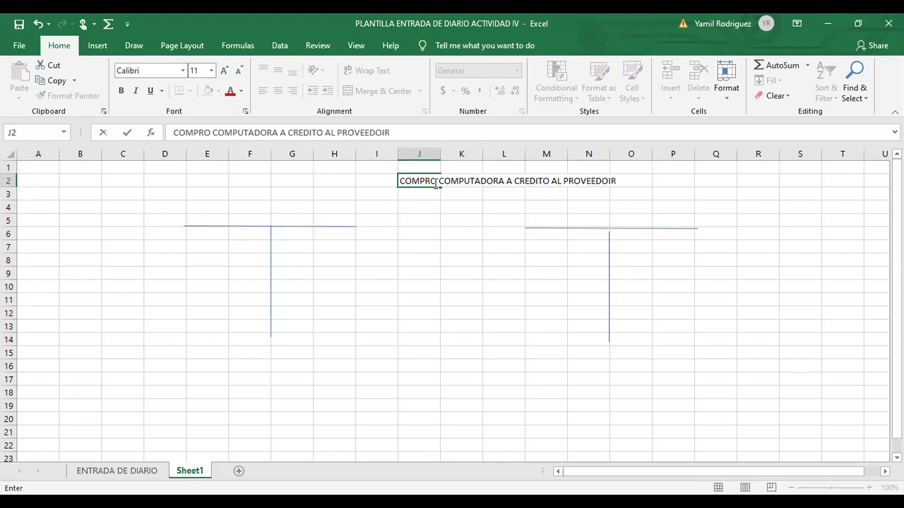
pyautogui.press('BackSpace')
pyautogui.press('BackSpace')
pyautogui.press('BackSpace')
pyautogui.write('OHH, $90,')
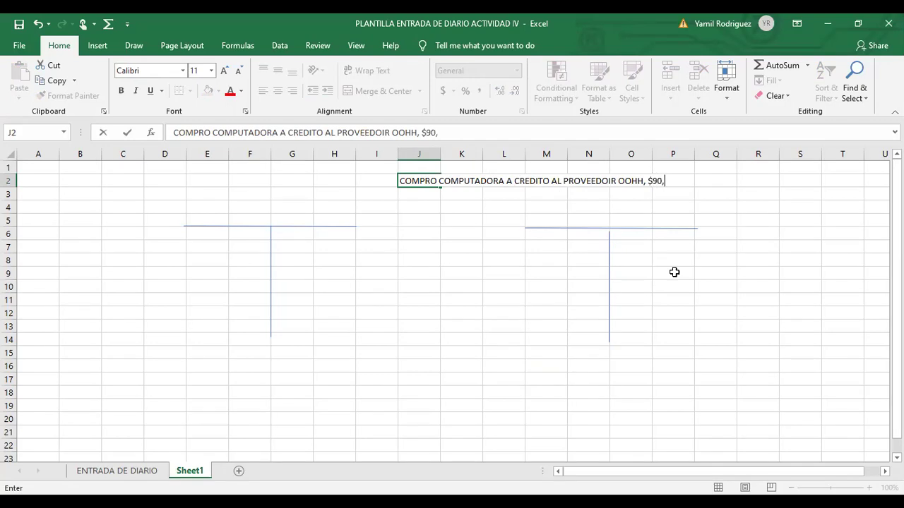
pyautogui.write('000.00')
pyautogui.click(679, 311)
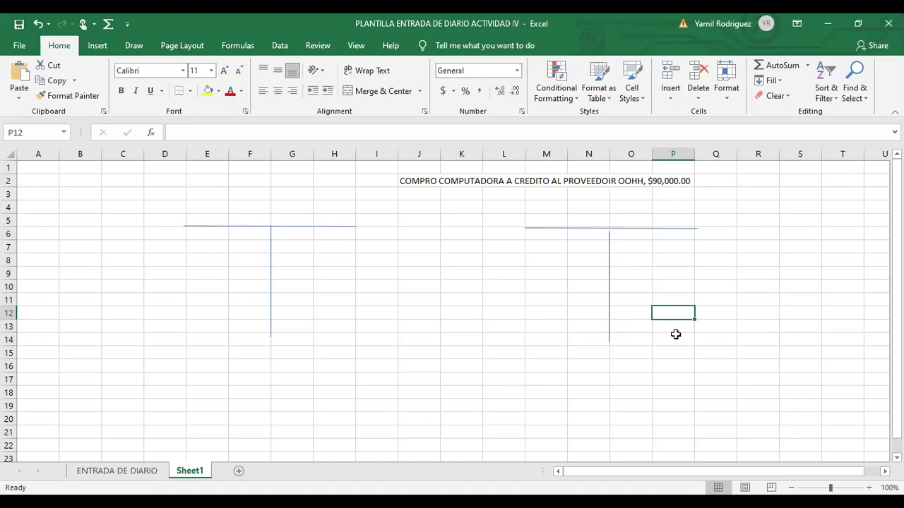
pyautogui.click(468, 177)
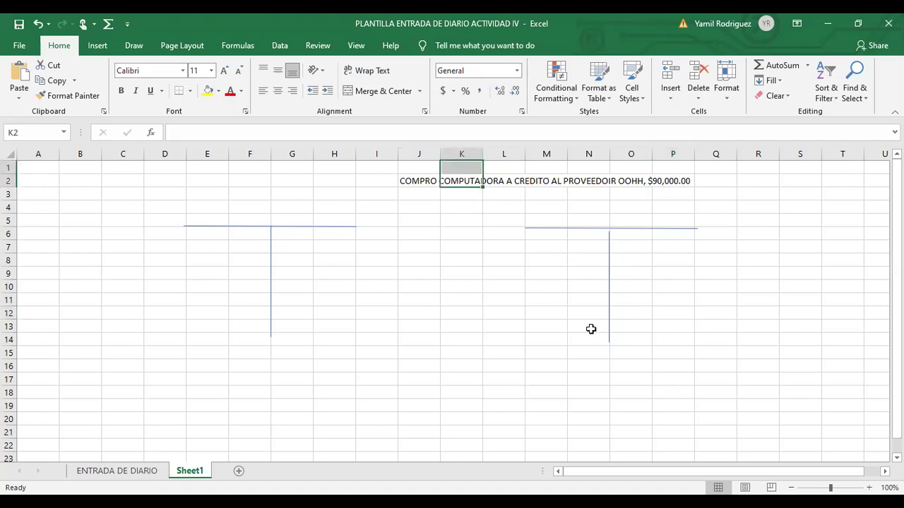
pyautogui.click(502, 286)
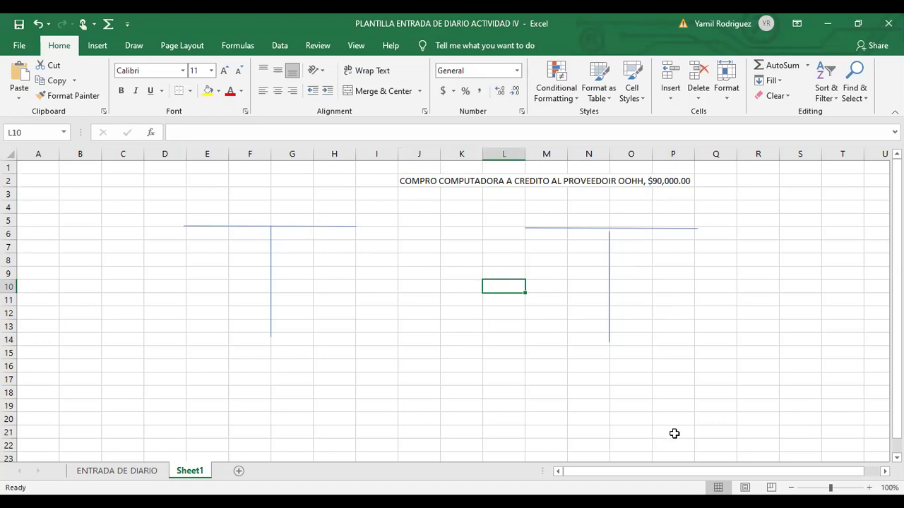
pyautogui.click(612, 381)
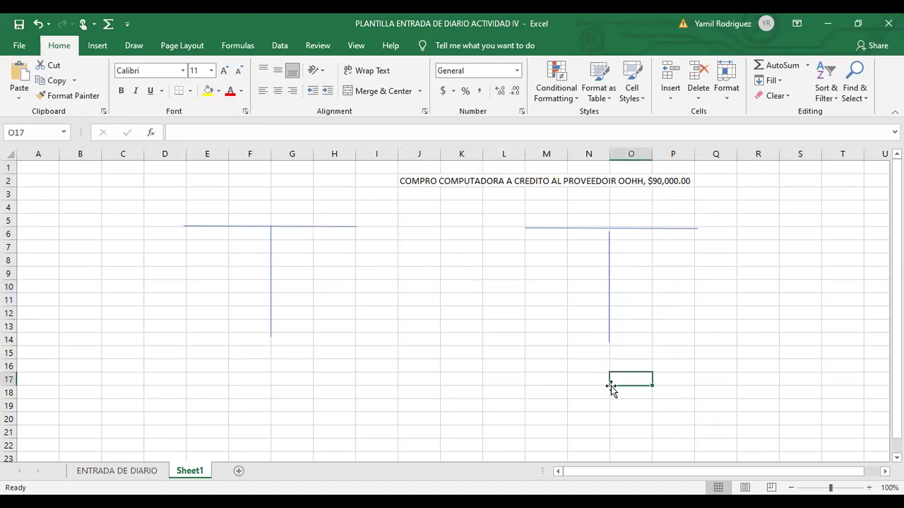
pyautogui.click(502, 180)
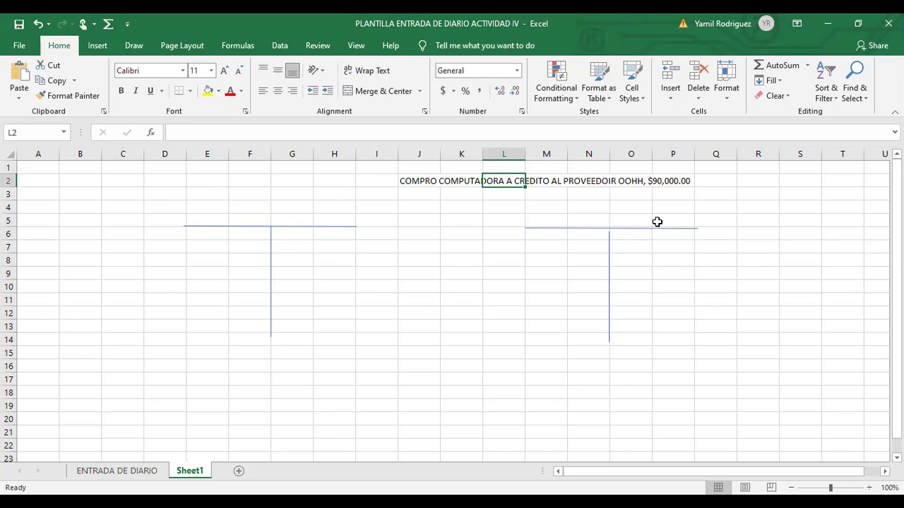
pyautogui.click(673, 258)
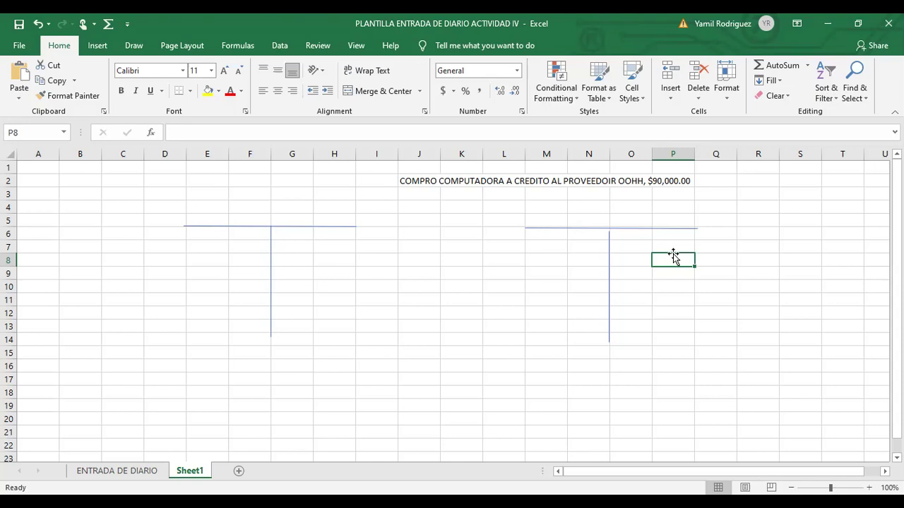
# - Enter the question "QUE SE COMPRO?" in cell B6
pyautogui.click(85, 233)
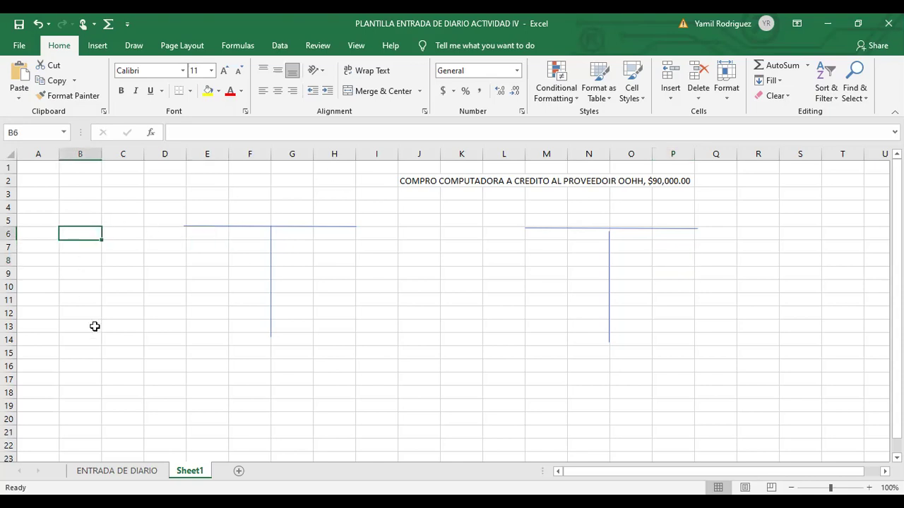
pyautogui.write('QUE SE ')
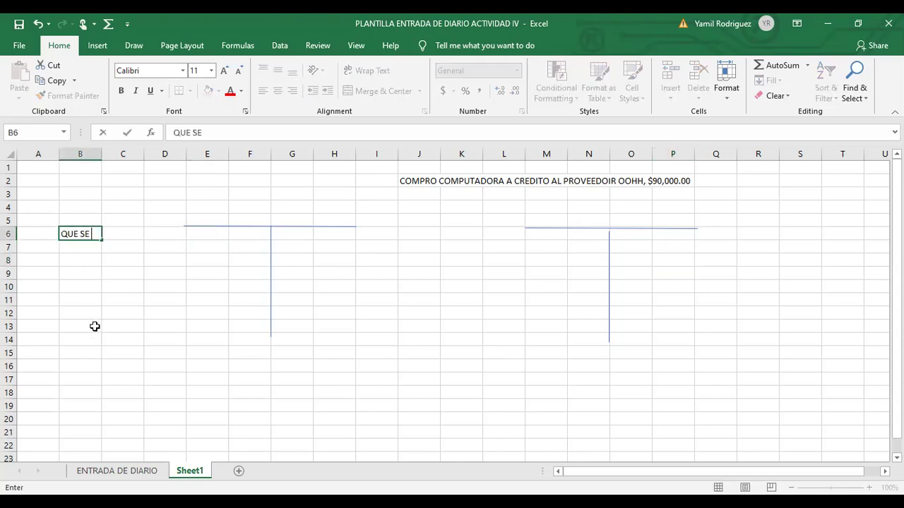
pyautogui.write('COMPRO?')
pyautogui.press('Return')
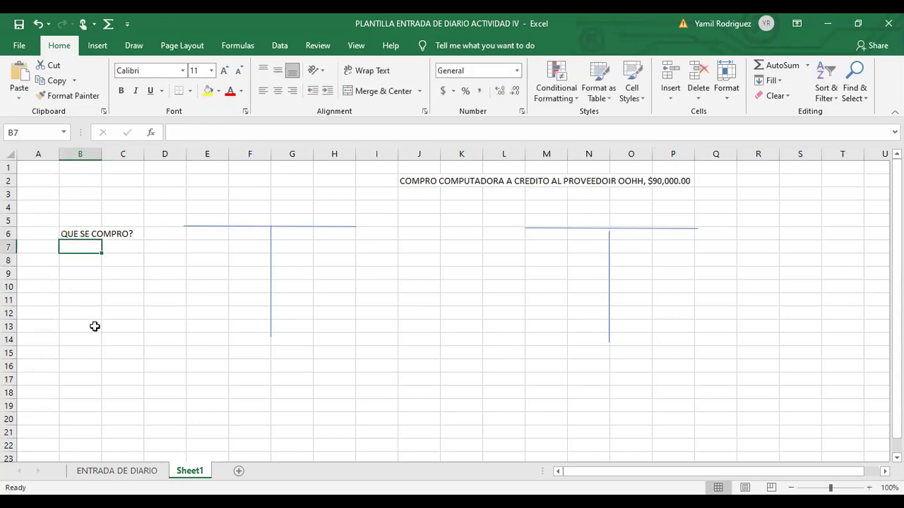
# - List the purchase types ACTIVO FIJO, MERCANCIA O MATERIALES and ASUNTOS RECURRENTES in cells B7 to B9
pyautogui.write('ACTIVO FJ')
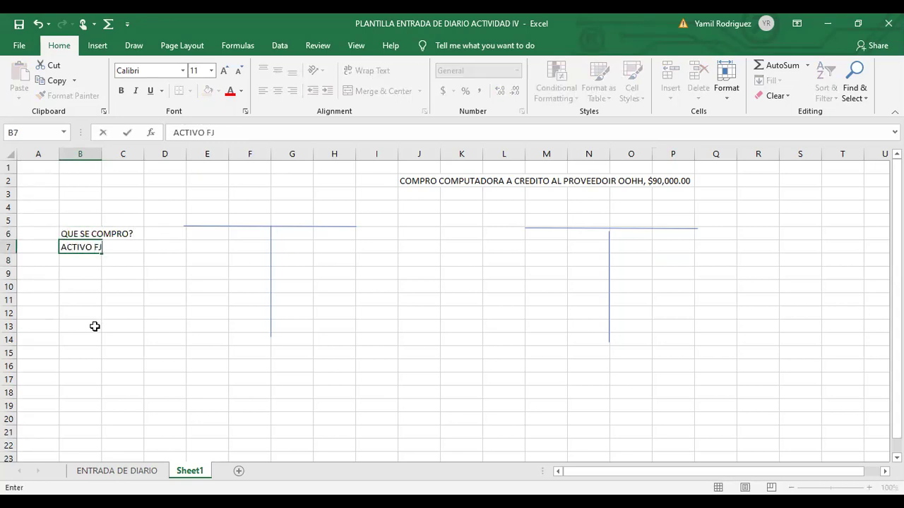
pyautogui.press('BackSpace')
pyautogui.write('IJO')
pyautogui.press('Return')
pyautogui.write('ME')
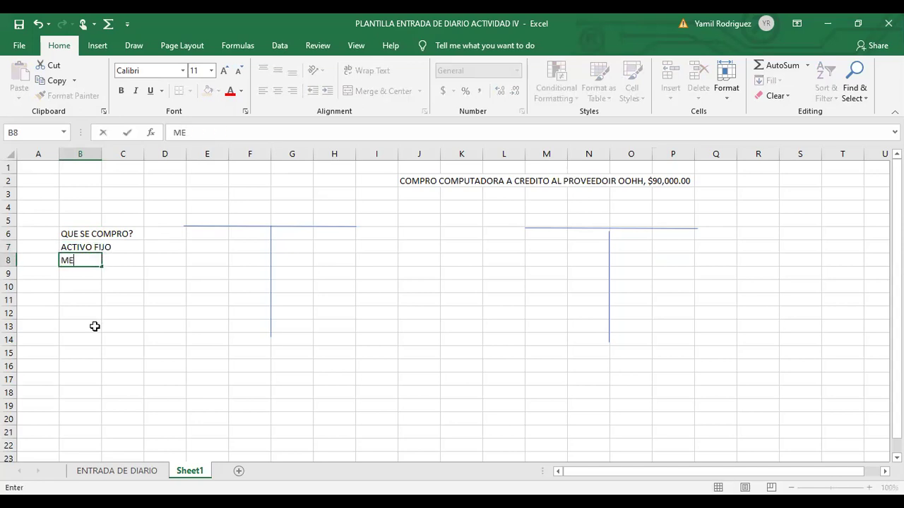
pyautogui.write('RCANCIA O MATERIALES')
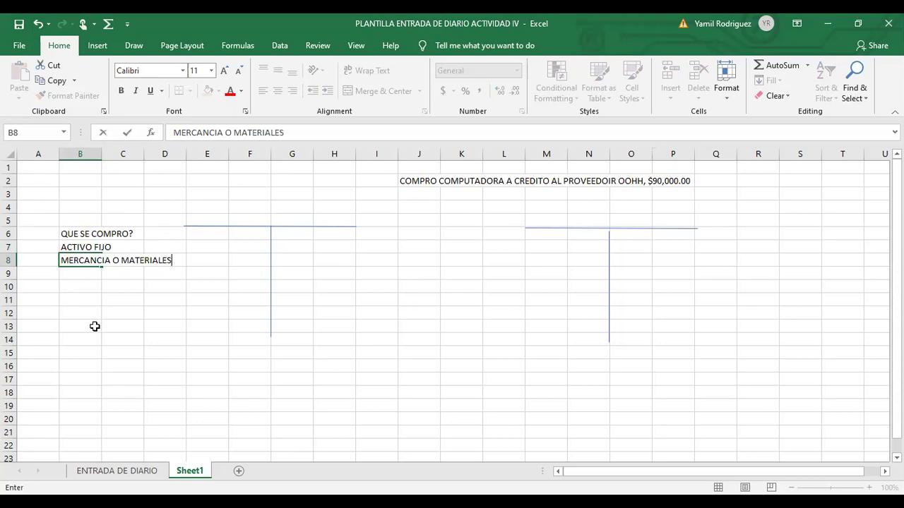
pyautogui.press('Return')
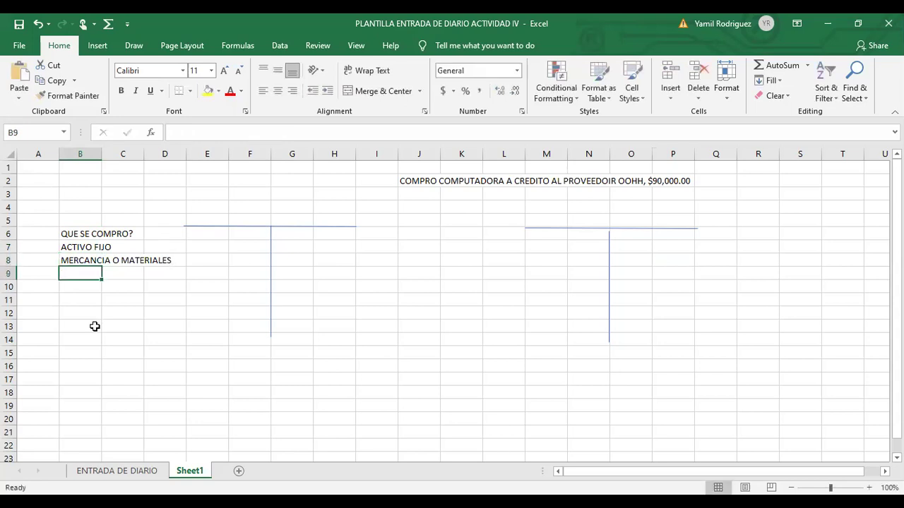
pyautogui.write('ASUNTOS RE')
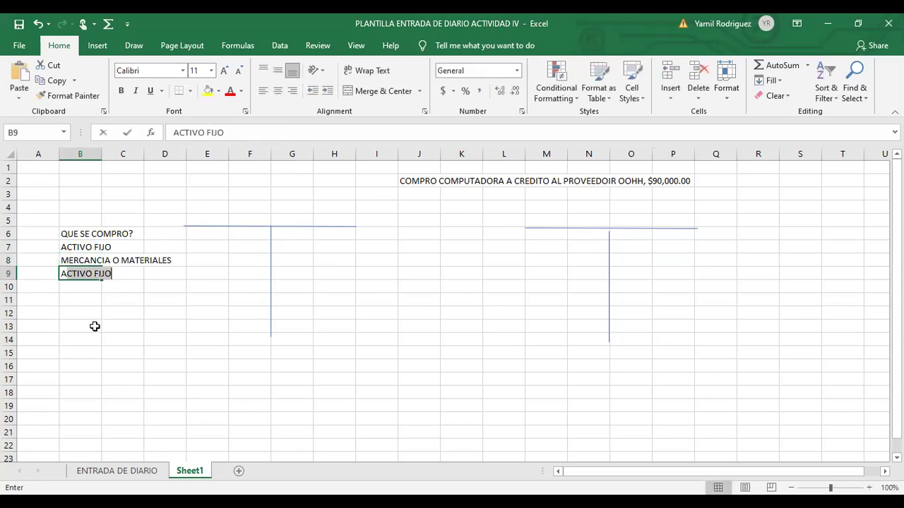
pyautogui.write('CURRENTES')
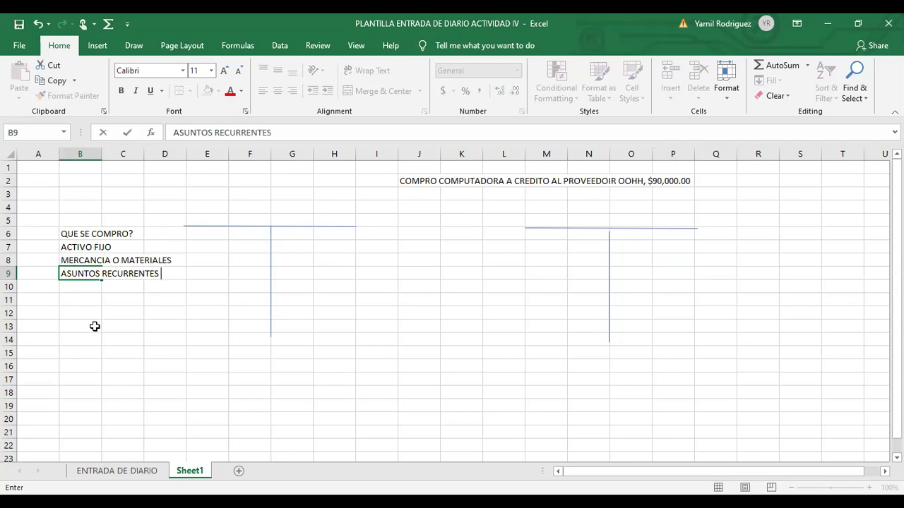
# - Label the three purchase types with ACTIVO, COSTOS and GASTOS in cells A7 to A9
pyautogui.press('Up')
pyautogui.press('Up')
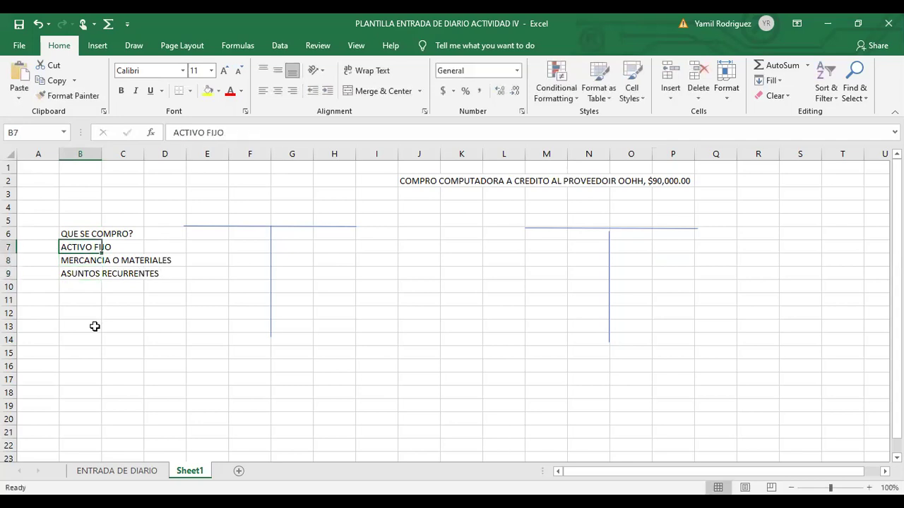
pyautogui.press('Left')
pyautogui.write('ACTIV')
pyautogui.press('BackSpace')
pyautogui.press('BackSpace')
pyautogui.write('IVO')
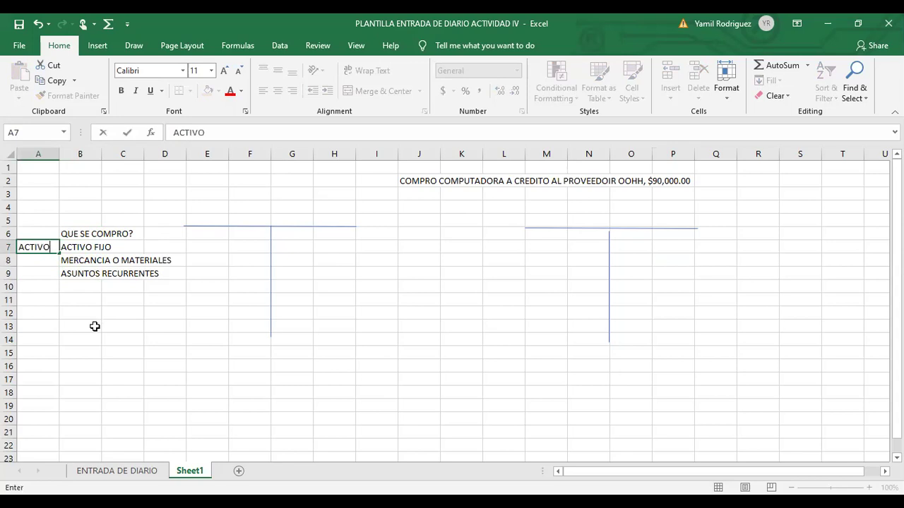
pyautogui.press('Return')
pyautogui.write('COSTOS')
pyautogui.press('Return')
pyautogui.write('GASTOS')
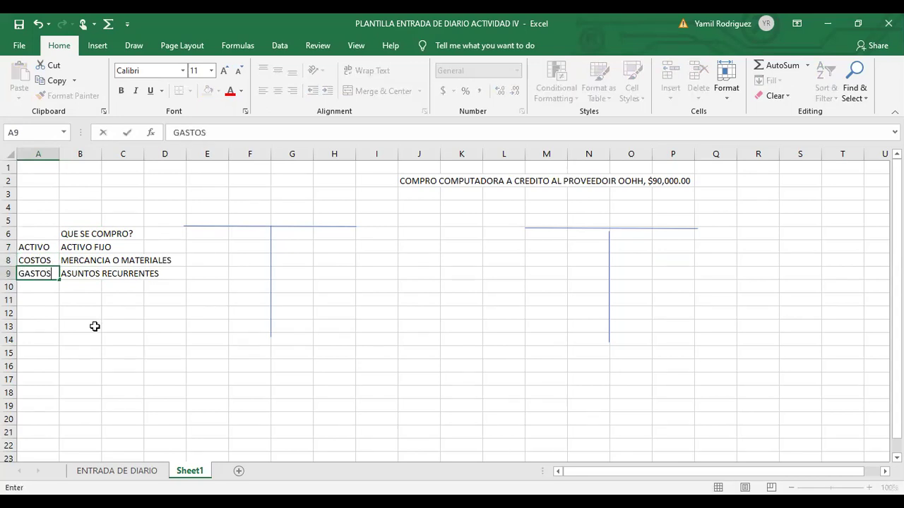
pyautogui.click(262, 392)
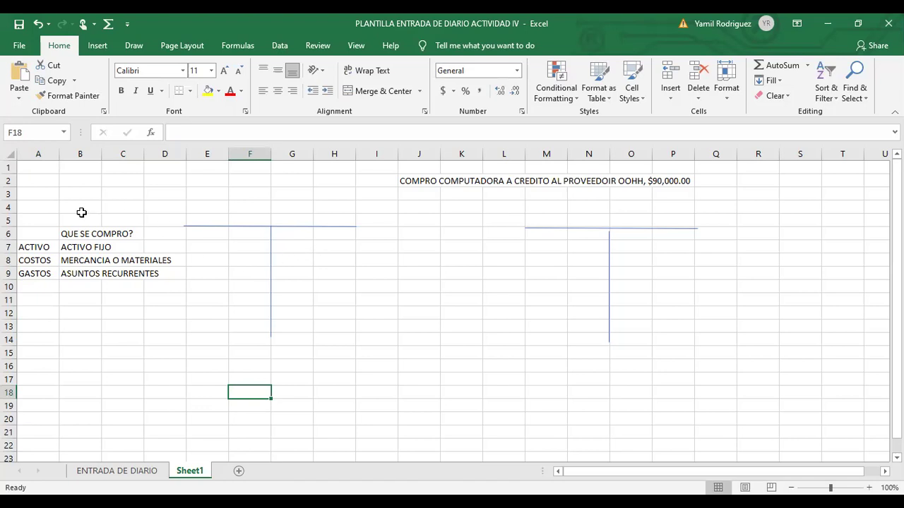
# - Enter the heading DEBITO in cell B5, above the purchase question
pyautogui.click(82, 218)
pyautogui.write('DEBITO')
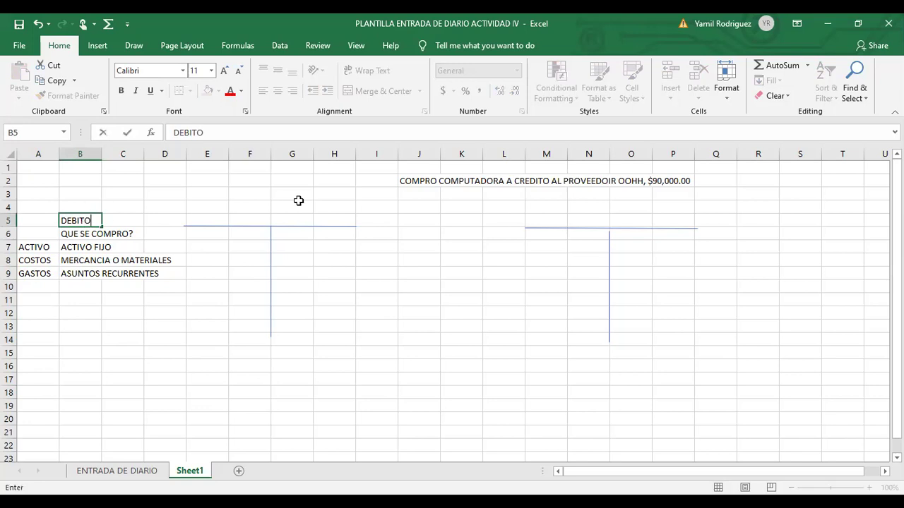
pyautogui.click(317, 301)
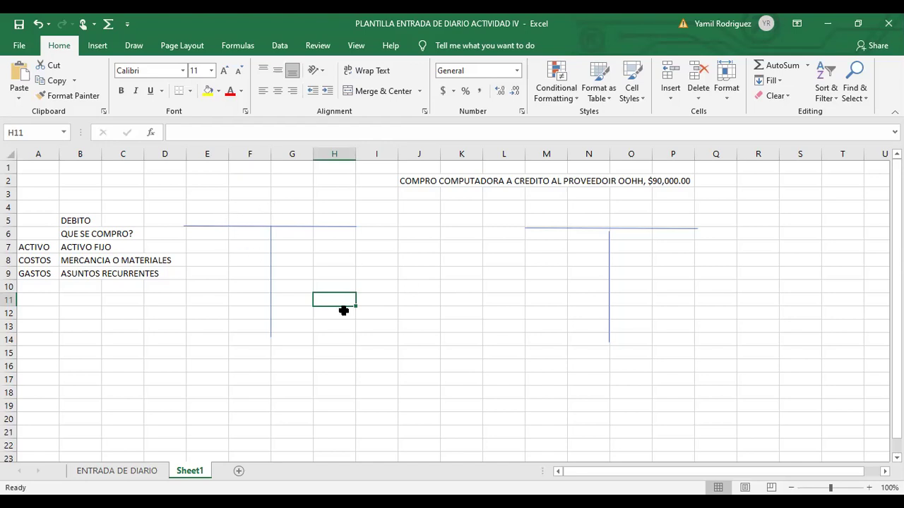
# - Title the first T-account "MOBILIARIO Y EQUIPO DE OFICINA" in cell F5
pyautogui.click(235, 226)
pyautogui.click(248, 223)
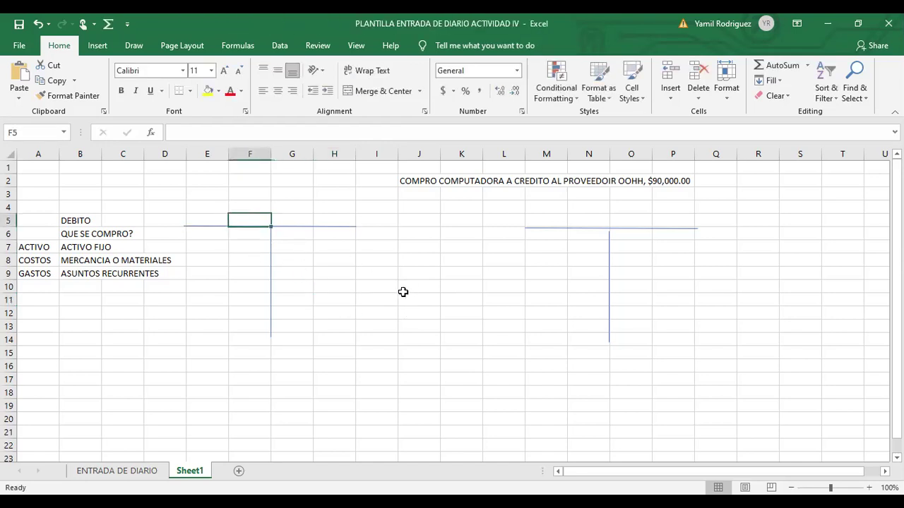
pyautogui.write('MO')
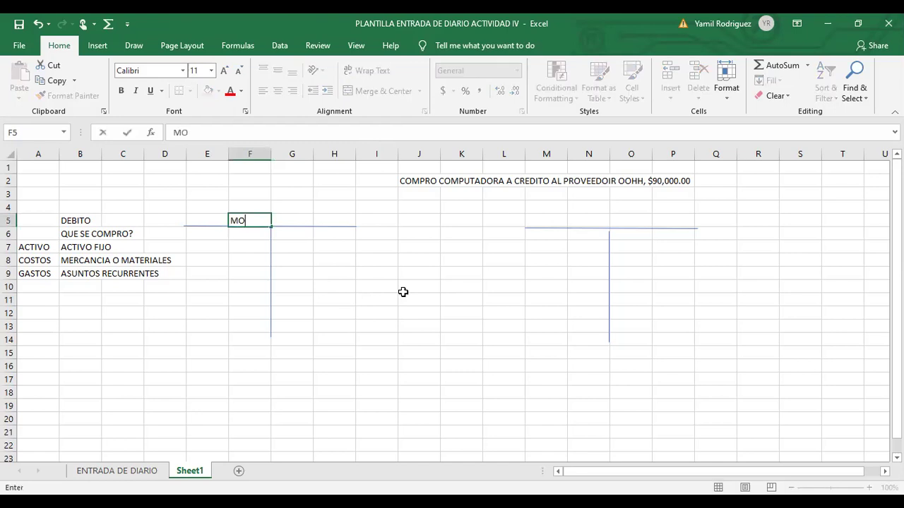
pyautogui.write('BILIARIO ')
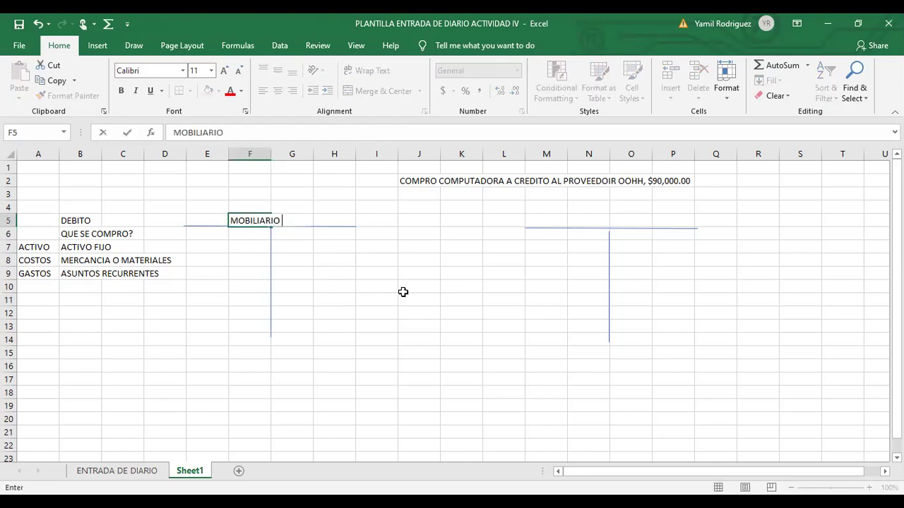
pyautogui.write('Y EQUIPO DE')
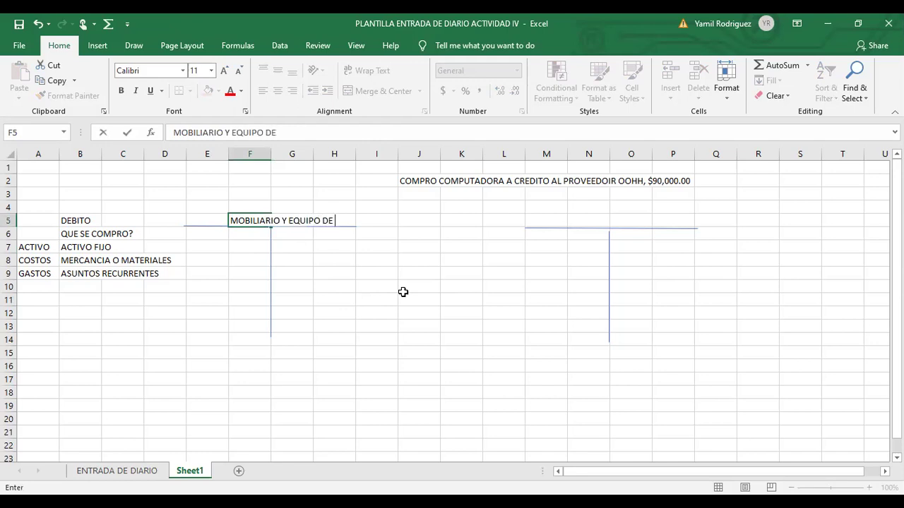
pyautogui.write(' OFICINA')
pyautogui.click(403, 291)
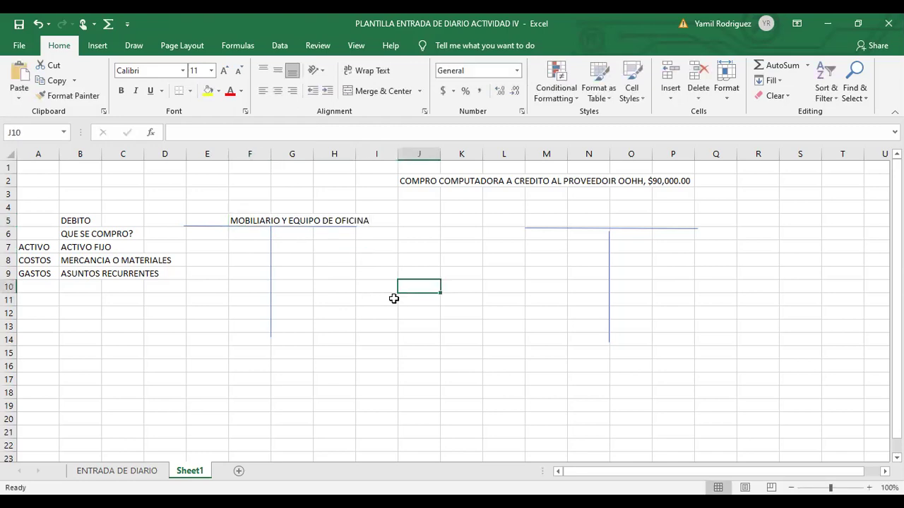
# - Make the DEBITO heading in cell B5 bold
pyautogui.click(257, 218)
pyautogui.click(87, 221)
pyautogui.click(120, 91)
# - Enter DEBITO in cell E6 and the amount 90,000.00 in cell E7, inside the first T-account
pyautogui.click(236, 234)
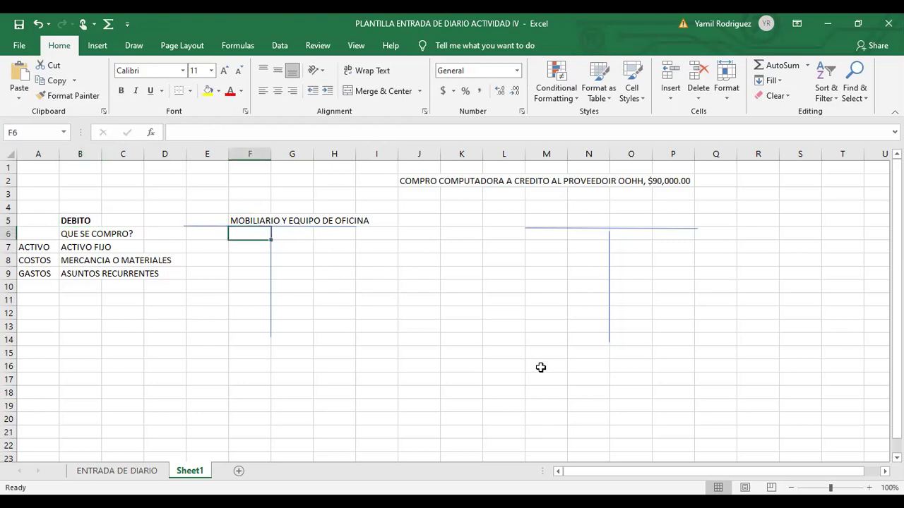
pyautogui.press('Left')
pyautogui.write('DEBITO')
pyautogui.press('BackSpace')
pyautogui.press('BackSpace')
pyautogui.write('ITO')
pyautogui.press('Return')
pyautogui.write('90')
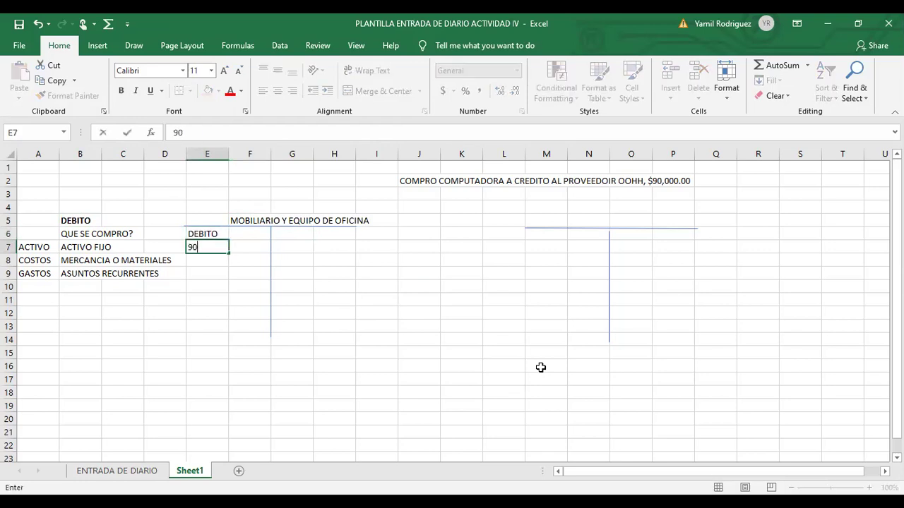
pyautogui.write(',000.00')
# - Enter the heading CREDITO in cell B14, below the debit list
pyautogui.moveTo(82, 329); pyautogui.dragTo(76, 319)
pyautogui.click(91, 349)
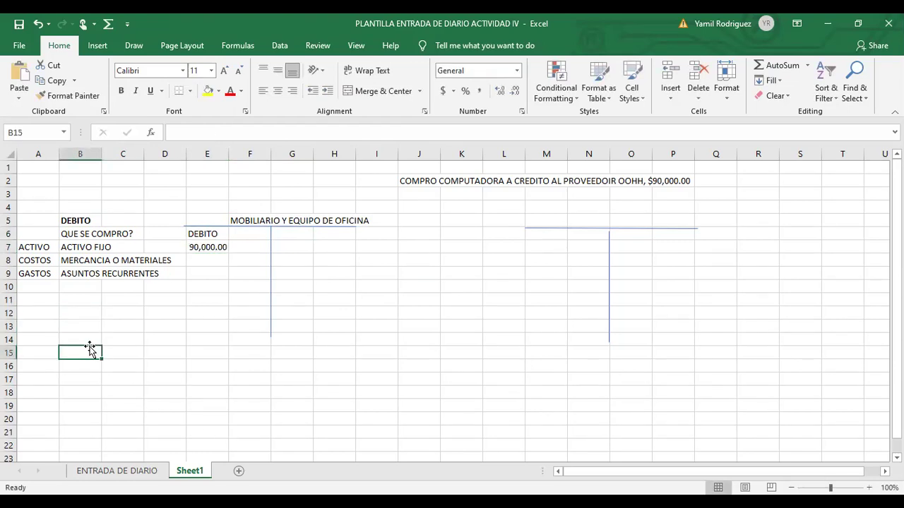
pyautogui.click(93, 340)
pyautogui.write('CREDITO')
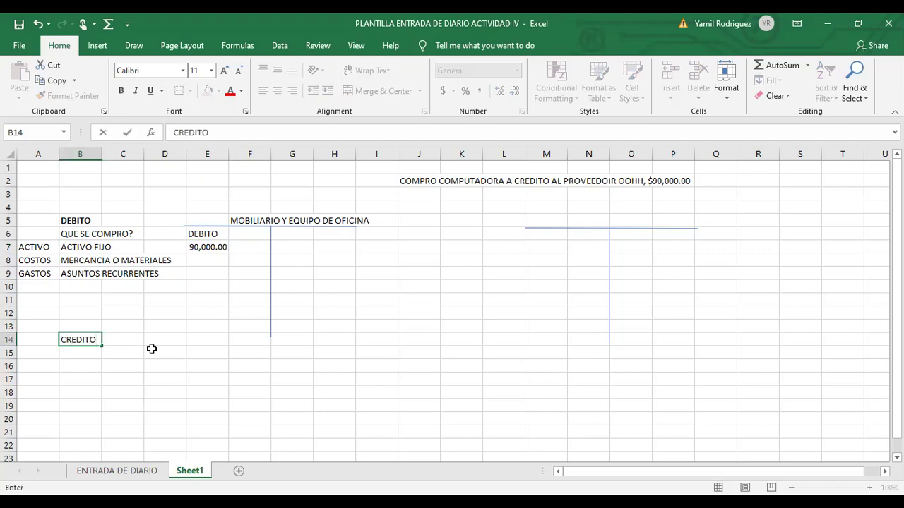
# - Enter the question COMO SE PAGO? in cell B15 and the labels CREDITO in A16 and AL CONTADO in A17
pyautogui.press('Return')
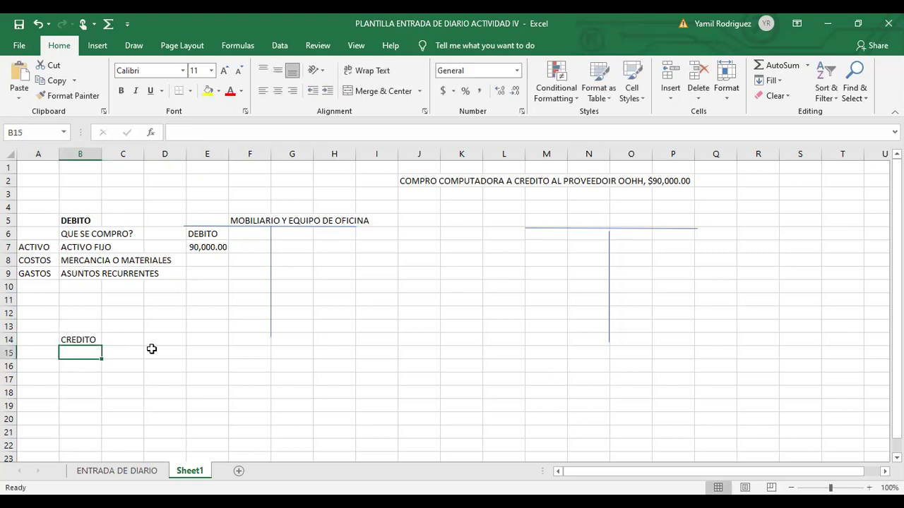
pyautogui.write('COMO SE PAGO?')
pyautogui.press('Return')
pyautogui.press('Left')
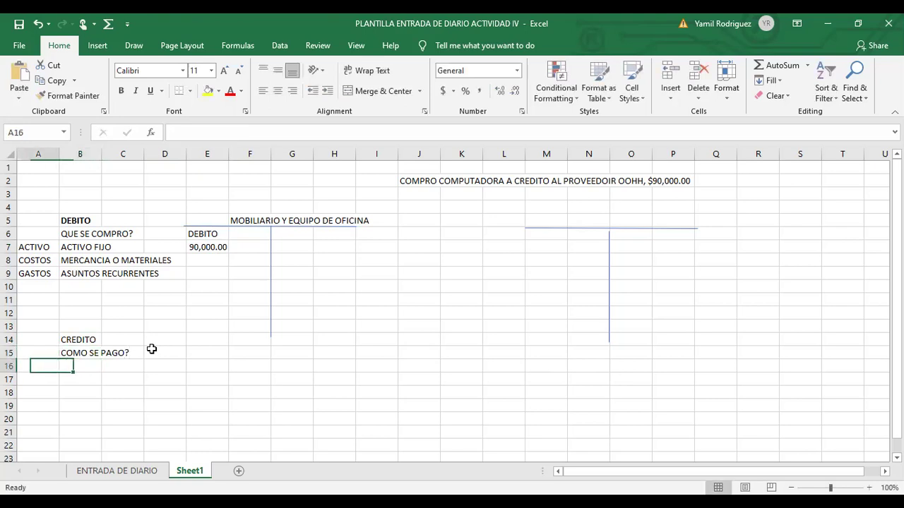
pyautogui.write('CREDITO')
pyautogui.press('Return')
pyautogui.write('AL CONTADO')
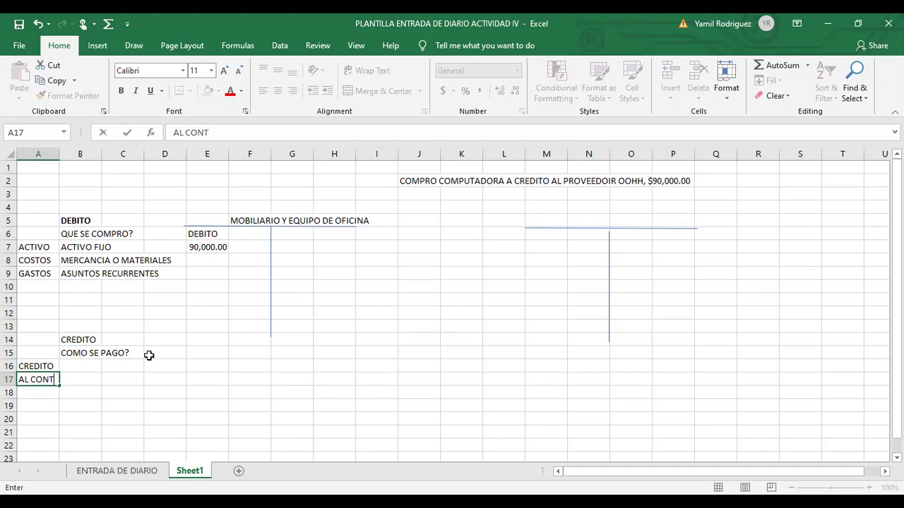
pyautogui.click(148, 355)
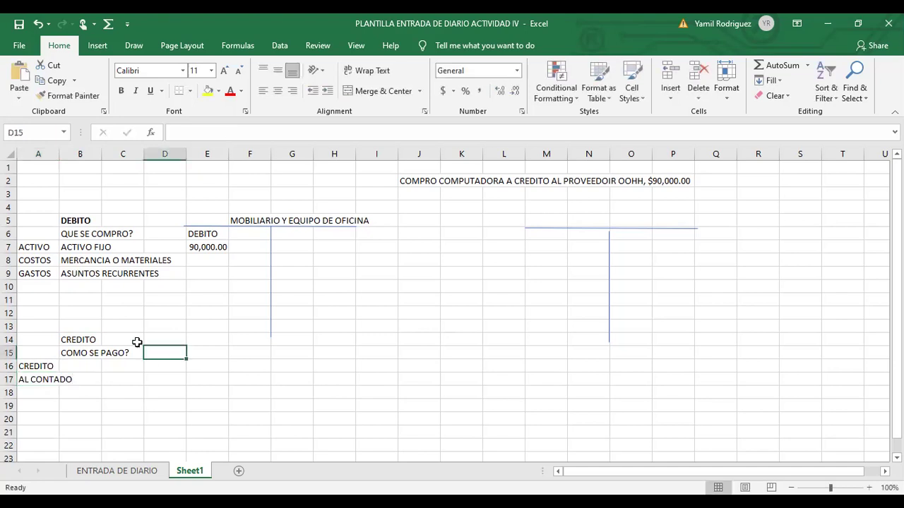
# - Widen column A so the AL CONTADO label fits within its cell
pyautogui.moveTo(61, 156); pyautogui.dragTo(67, 156)
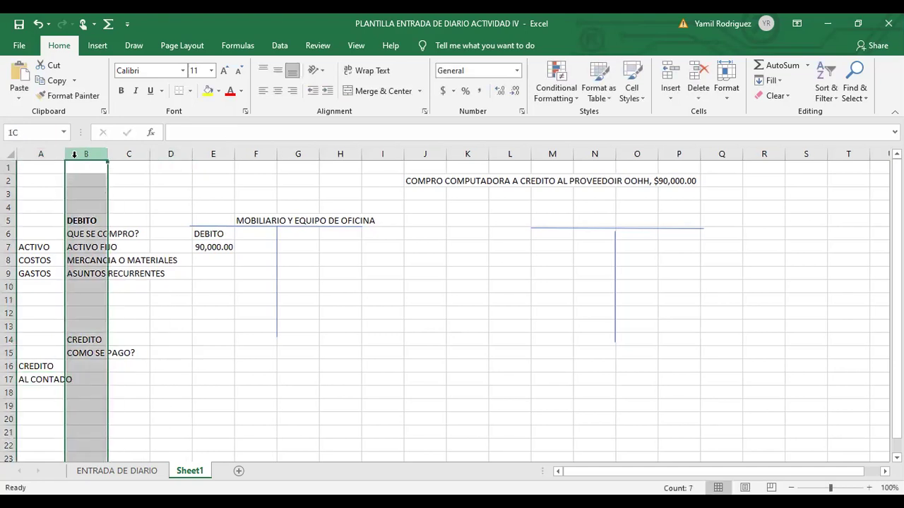
pyautogui.click(113, 314)
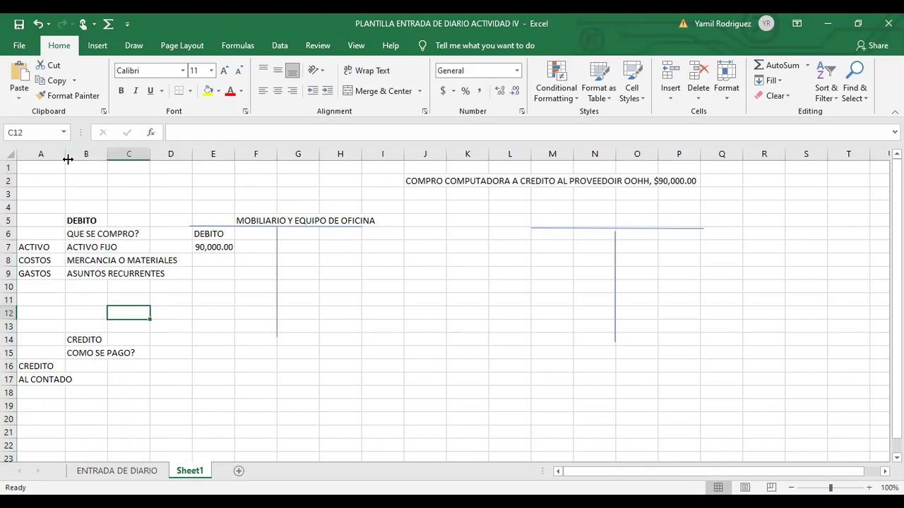
pyautogui.moveTo(68, 160); pyautogui.dragTo(79, 165)
pyautogui.moveTo(125, 190); pyautogui.dragTo(101, 177)
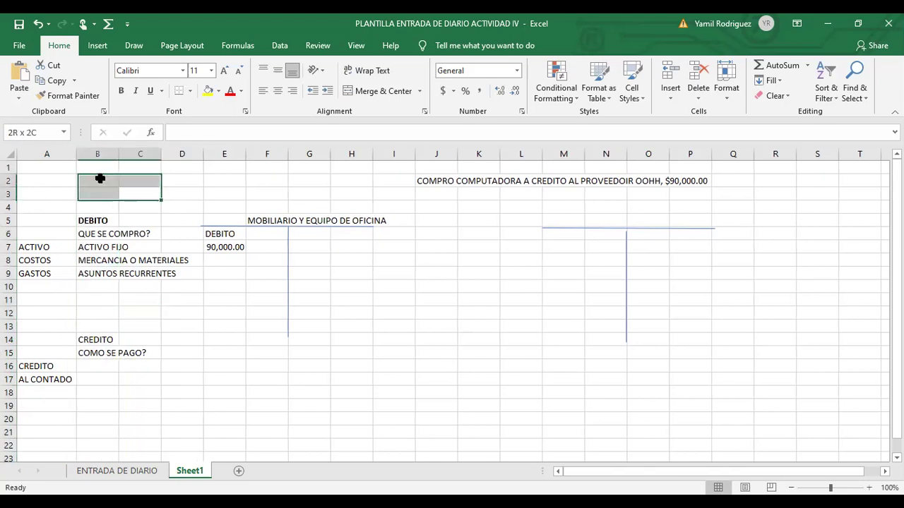
# - Enter CUENTAS POR PAGAR, PROVEEDOR in cell B16 beside CREDITO and BANCO in B17 beside AL CONTADO
pyautogui.click(109, 367)
pyautogui.click(94, 381)
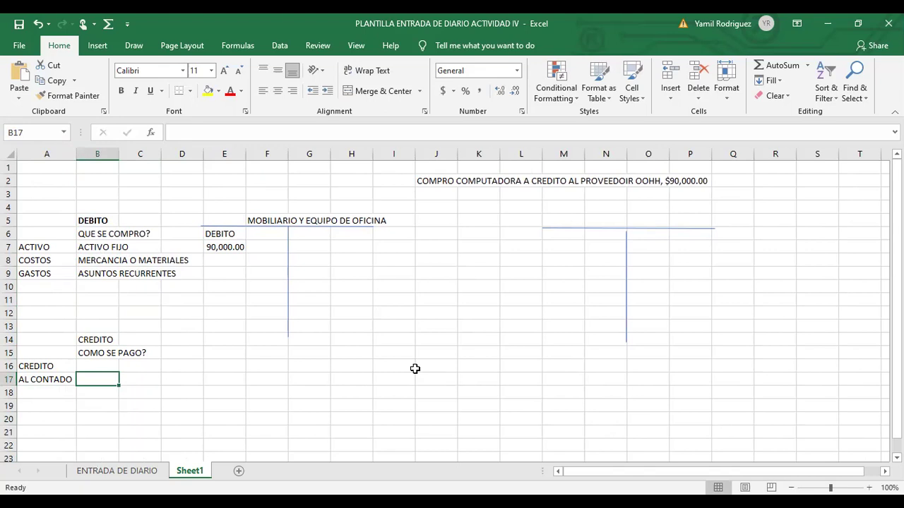
pyautogui.click(106, 365)
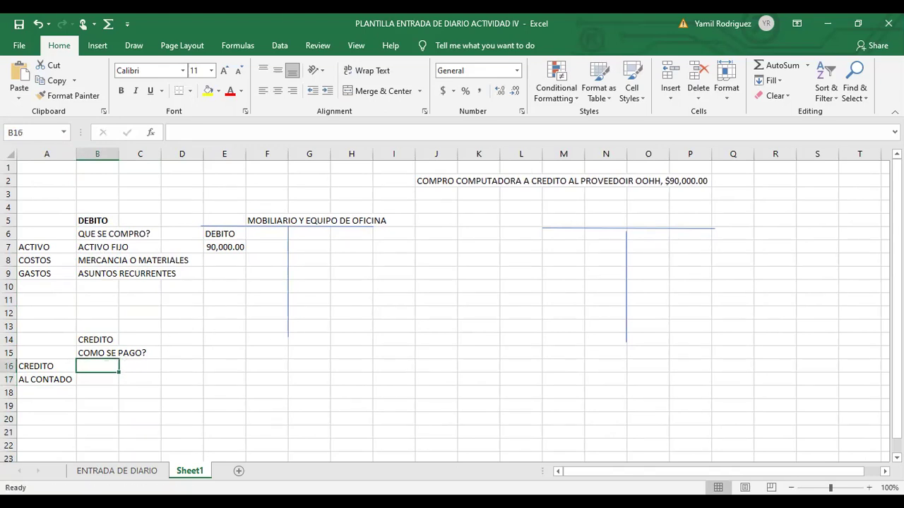
pyautogui.write('CU')
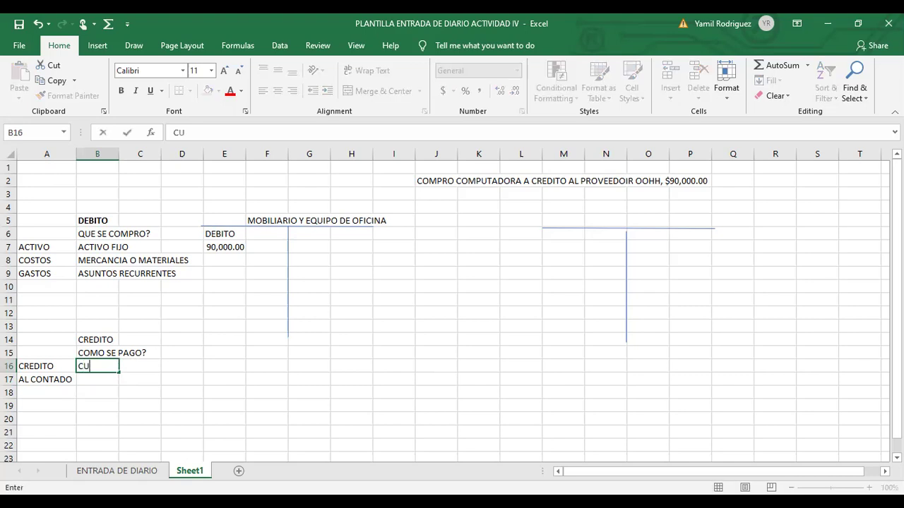
pyautogui.write('ENTAS POR PAGA')
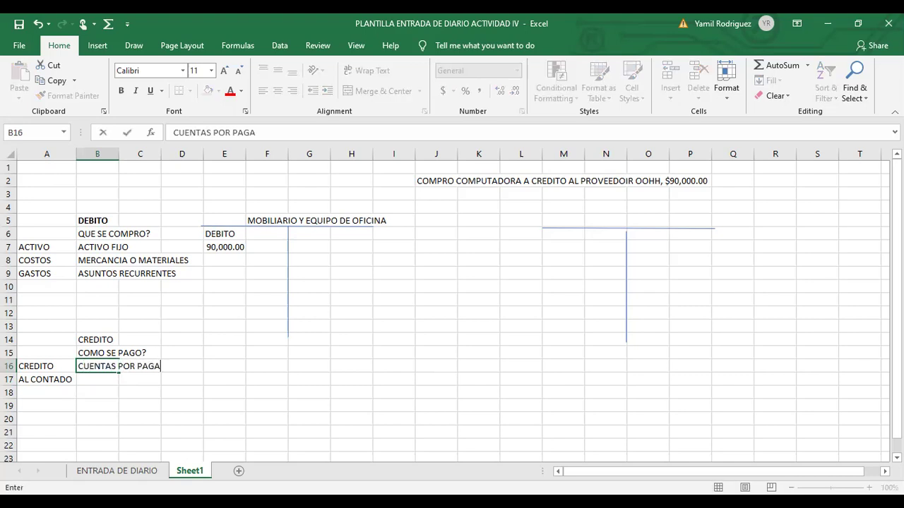
pyautogui.write('R, PROVEEDOR')
pyautogui.press('Return')
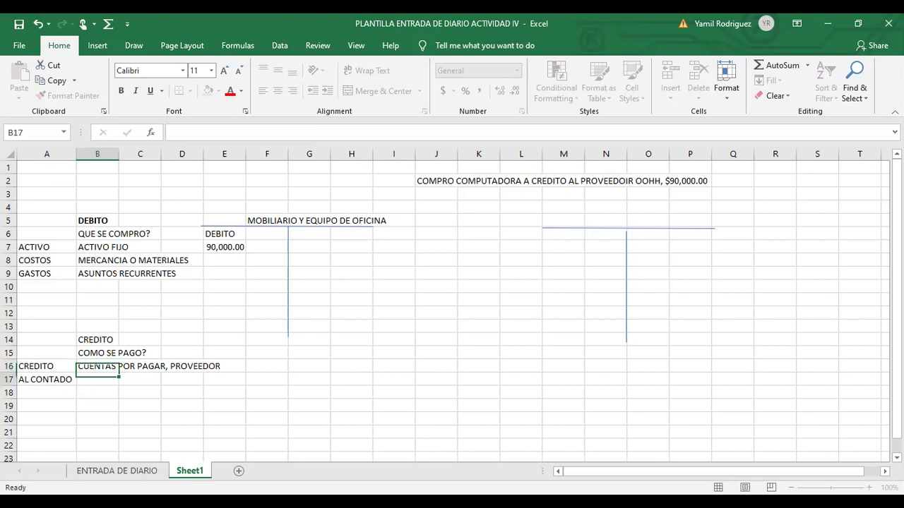
pyautogui.write('BANCO')
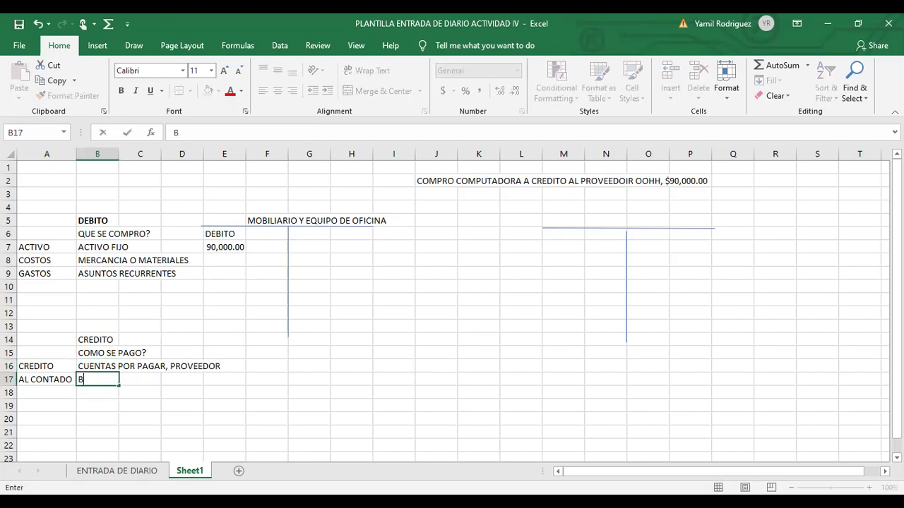
pyautogui.click(495, 433)
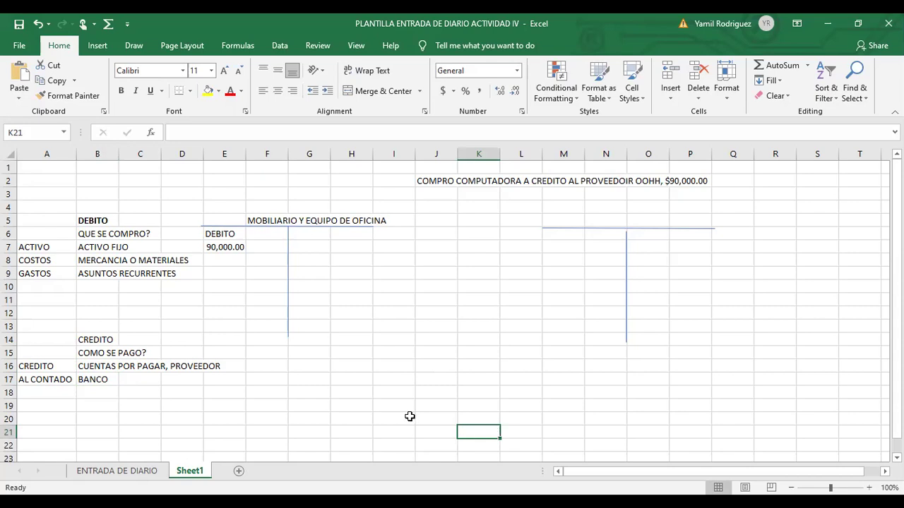
# - Examine the payment question in B15 and the accounts for credit and cash payments in B16 and B17
pyautogui.click(99, 364)
pyautogui.click(96, 380)
pyautogui.click(99, 354)
pyautogui.click(98, 366)
pyautogui.click(97, 380)
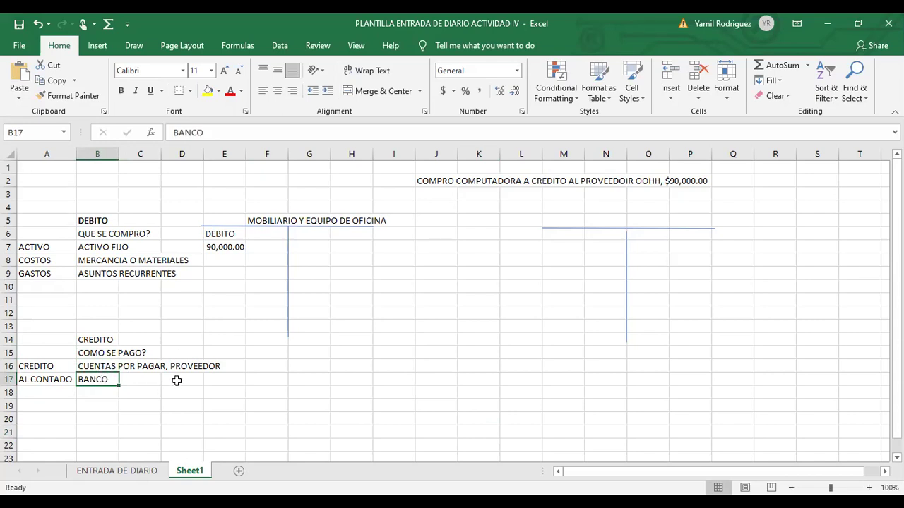
pyautogui.click(88, 366)
pyautogui.click(96, 380)
pyautogui.click(191, 418)
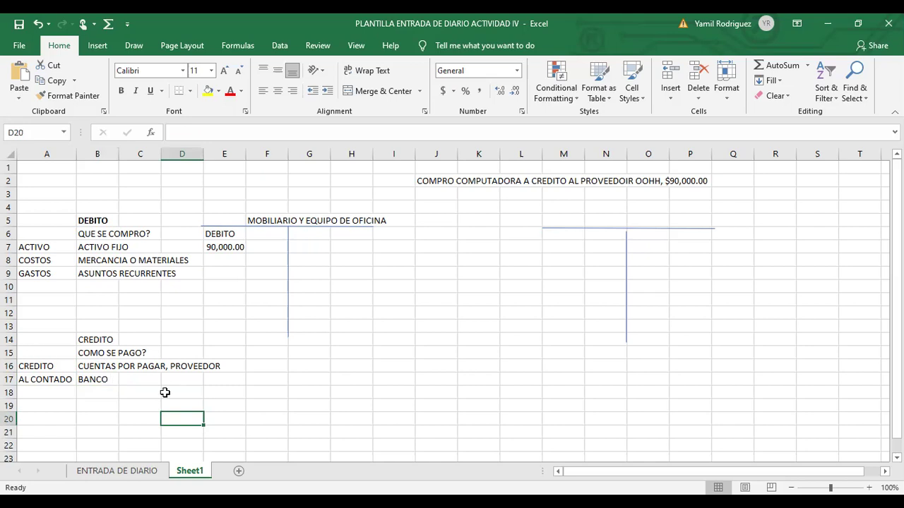
pyautogui.click(97, 367)
pyautogui.click(96, 379)
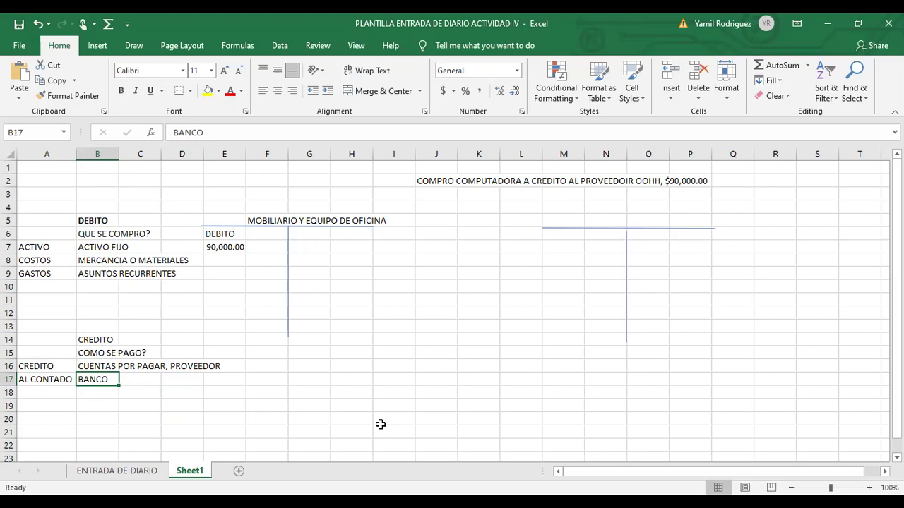
# - Make the CREDITO heading in cell B14 bold
pyautogui.click(88, 342)
pyautogui.click(121, 91)
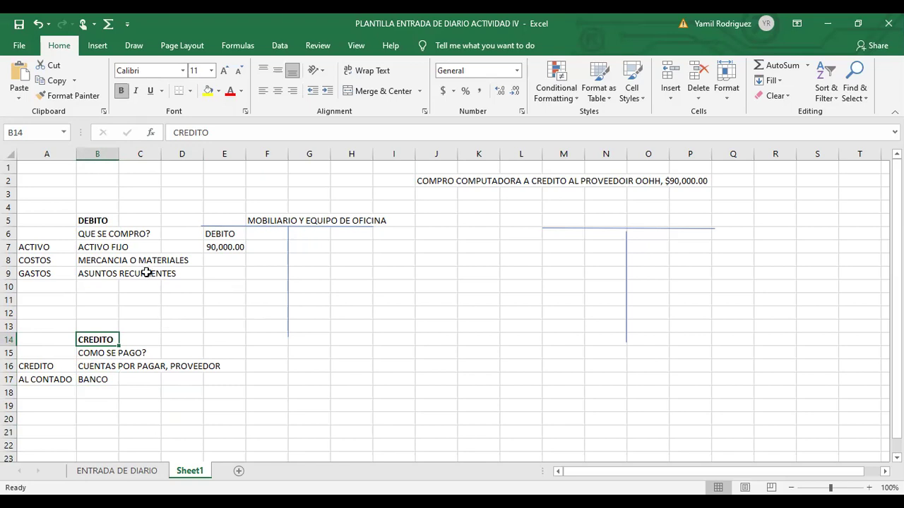
# - Review the debit categories in A7:A9 and the payment types in A16:A17 under the CREDITO heading
pyautogui.click(51, 249)
pyautogui.click(45, 262)
pyautogui.click(46, 274)
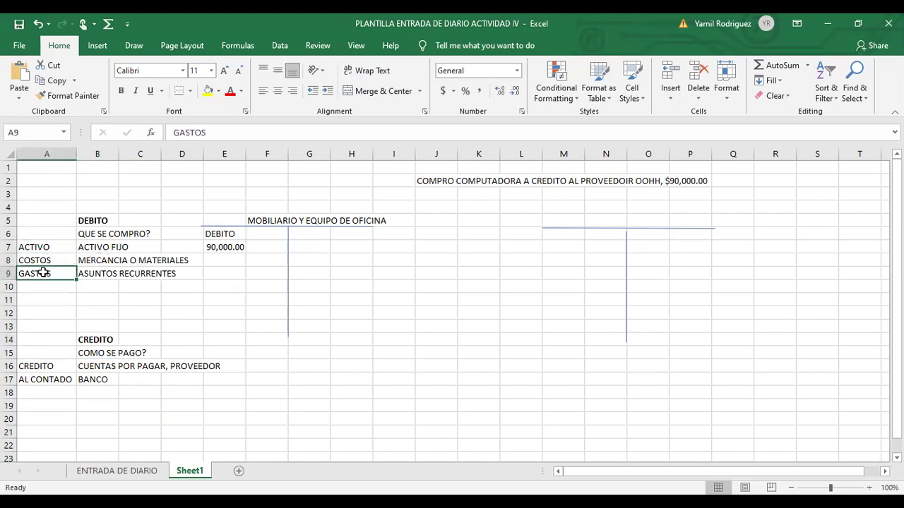
pyautogui.click(86, 340)
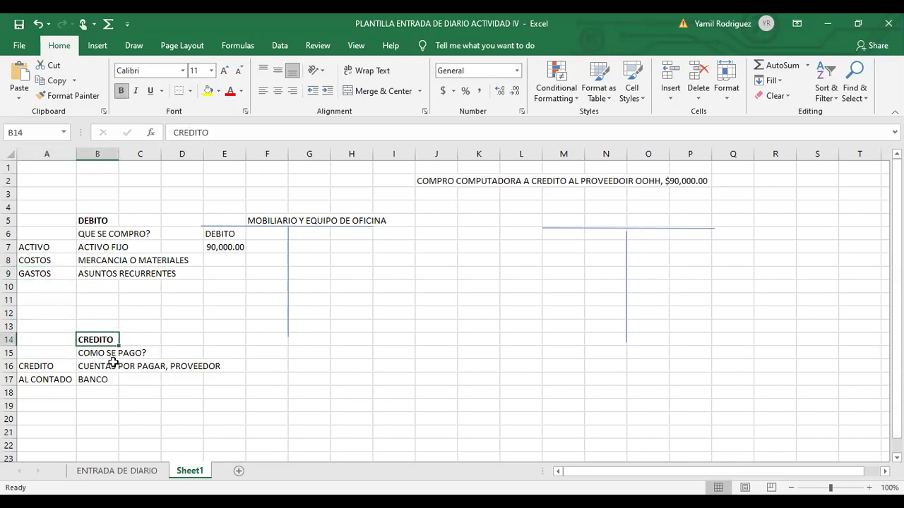
pyautogui.click(70, 367)
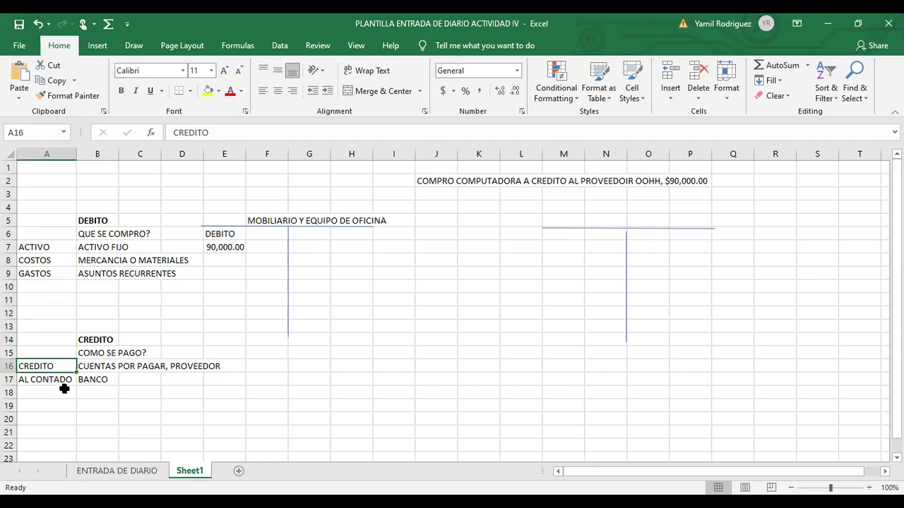
pyautogui.click(65, 389)
pyautogui.click(68, 379)
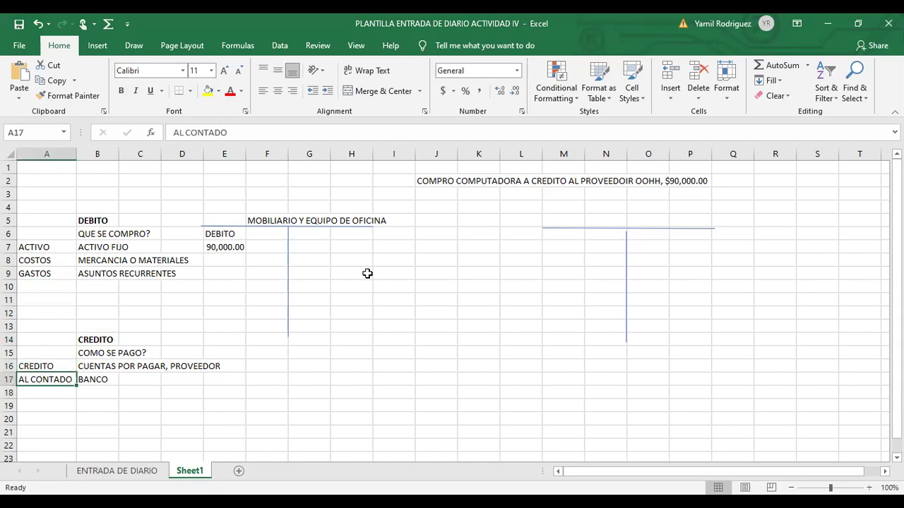
# - Title the second T-account "CUENTAS POR PAGAR, OOHH!" in cell M5
pyautogui.click(577, 218)
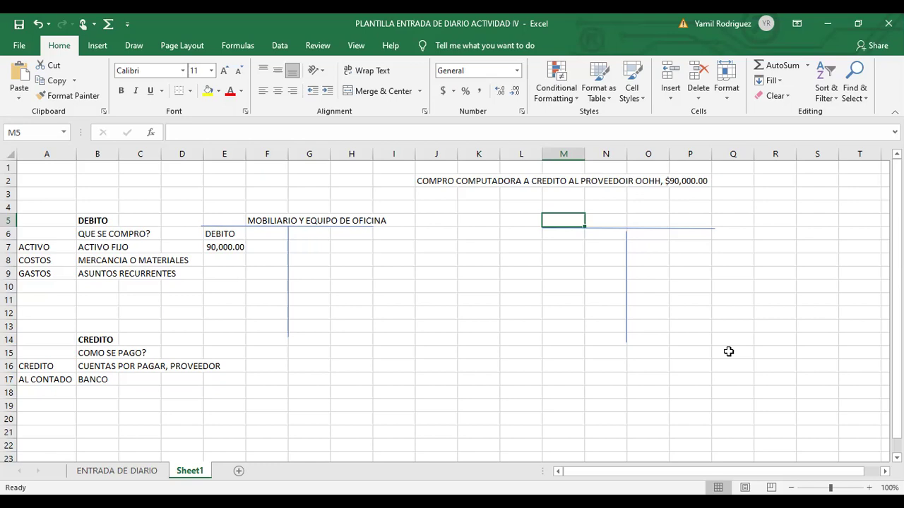
pyautogui.write('CUENTAS ')
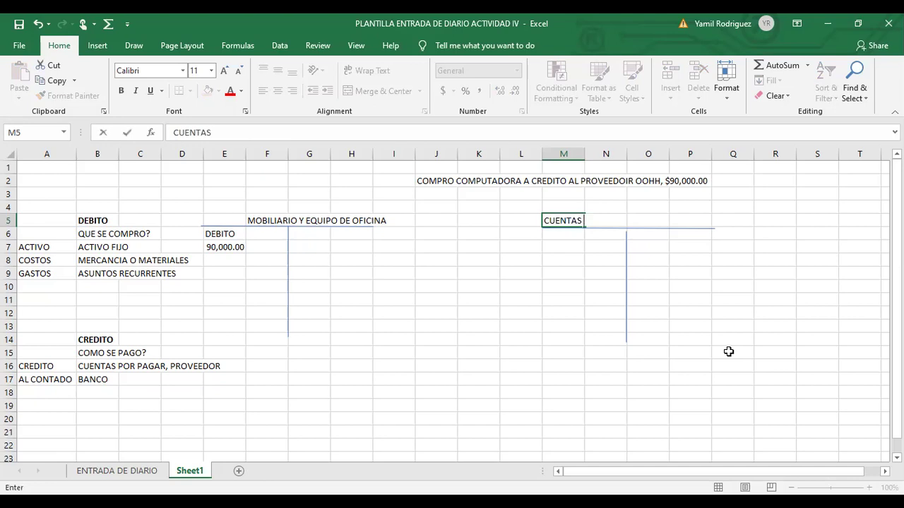
pyautogui.write('POR PAGAR,')
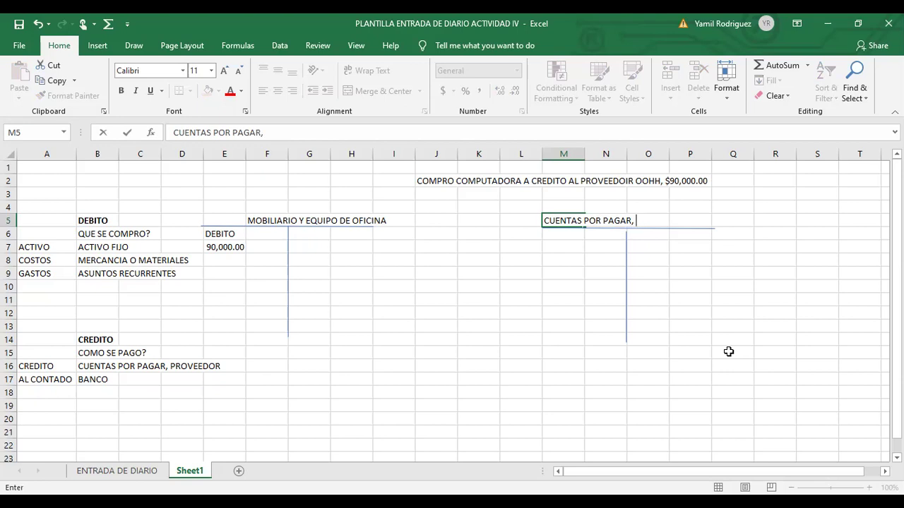
pyautogui.write('OOHH!')
pyautogui.click(738, 317)
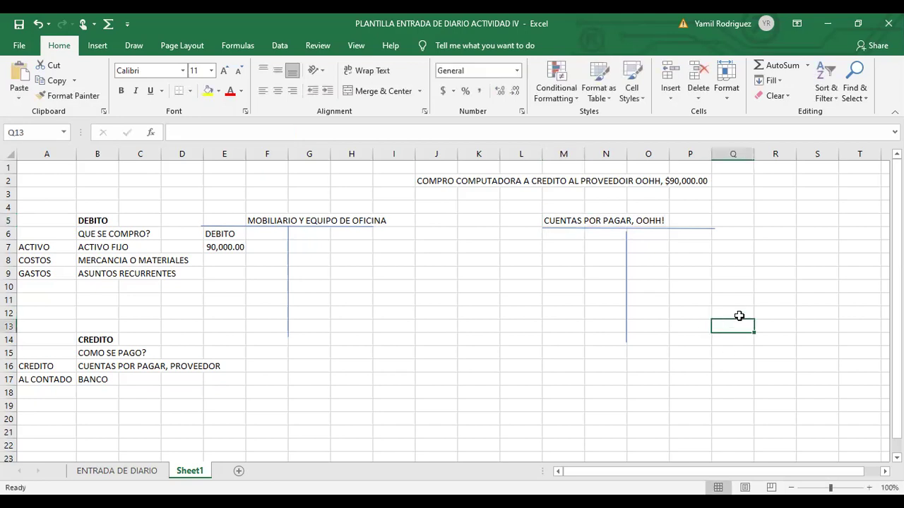
pyautogui.write('BEAT')
pyautogui.press('BackSpace')
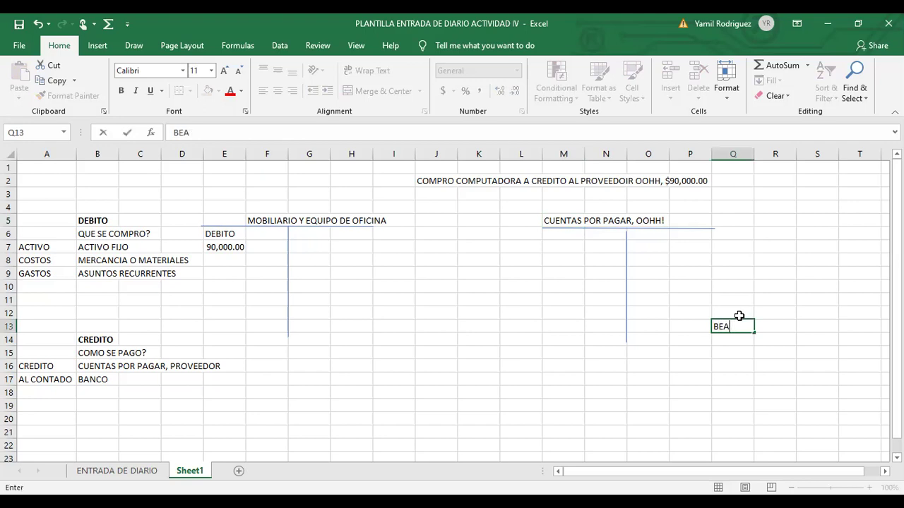
pyautogui.write('UTY')
pyautogui.click(746, 363)
pyautogui.click(736, 326)
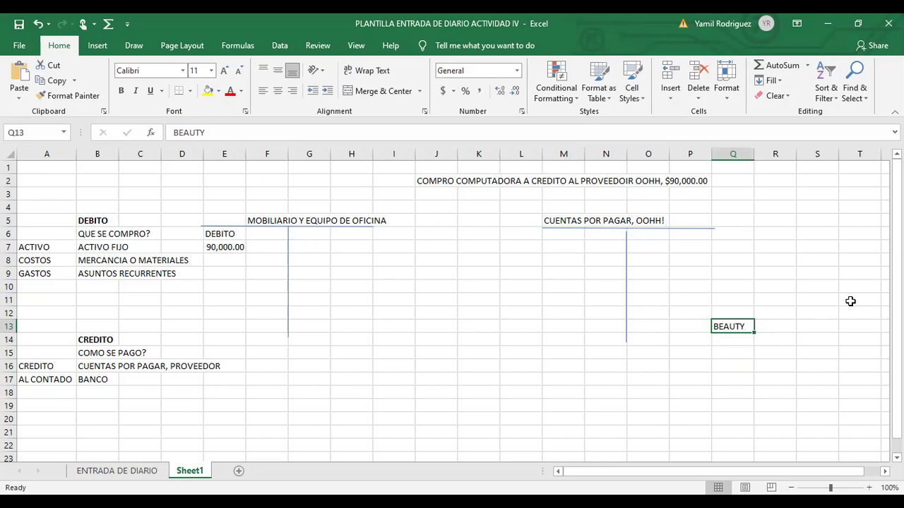
pyautogui.press('Delete')
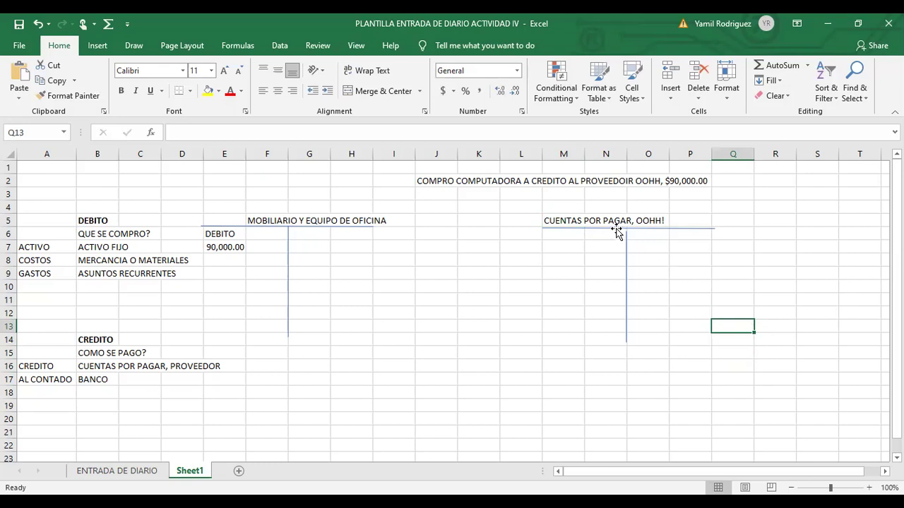
# - Enter the amount 90,000.00 in cell O7 and the label CREDITO in O6, on the credit side of the second T-account
pyautogui.click(576, 218)
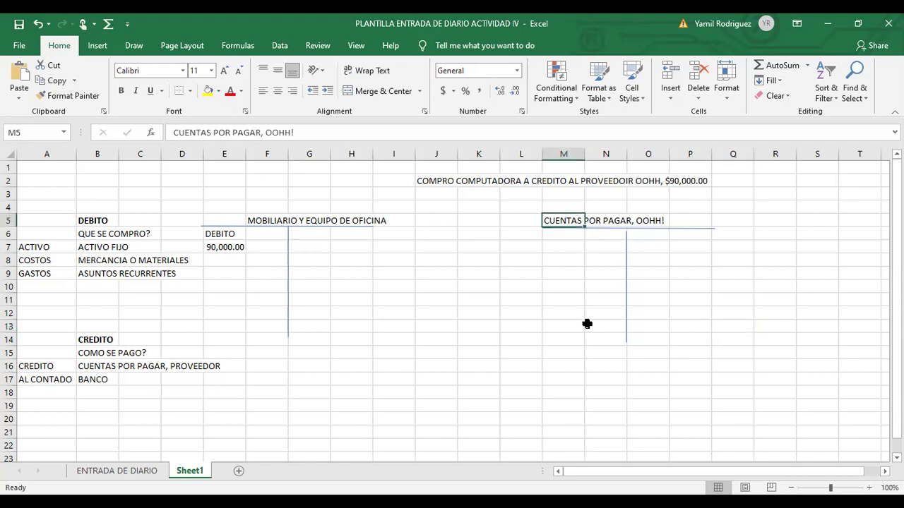
pyautogui.click(635, 401)
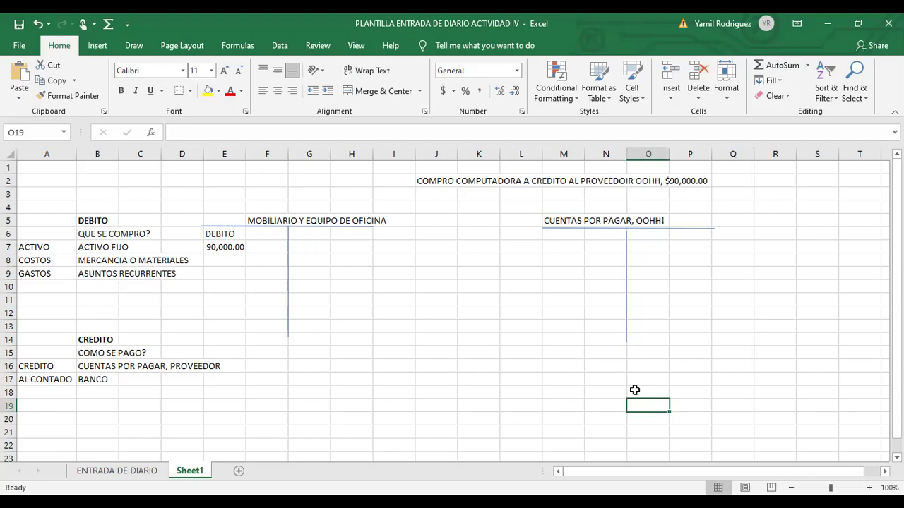
pyautogui.click(653, 248)
pyautogui.write('90,00,0')
pyautogui.press('BackSpace')
pyautogui.press('BackSpace')
pyautogui.write('0.00')
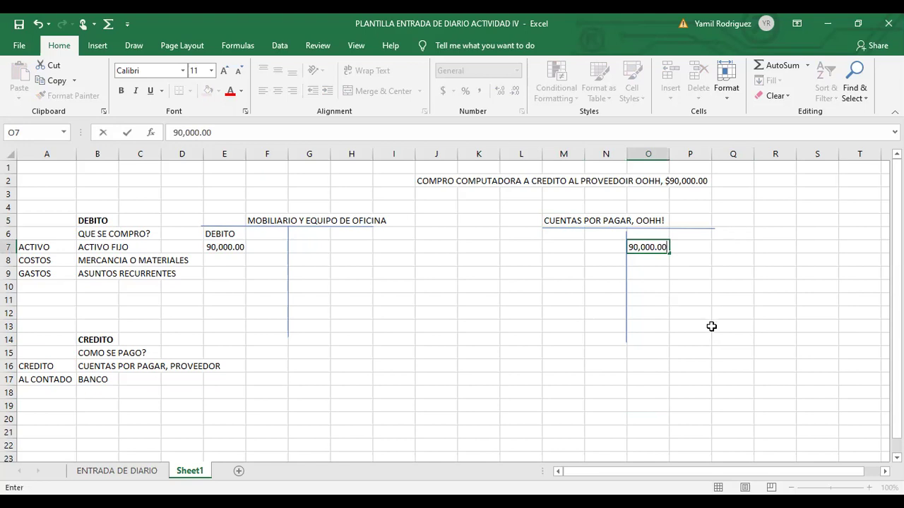
pyautogui.click(711, 327)
pyautogui.click(657, 235)
pyautogui.write('CREDITO')
pyautogui.click(710, 341)
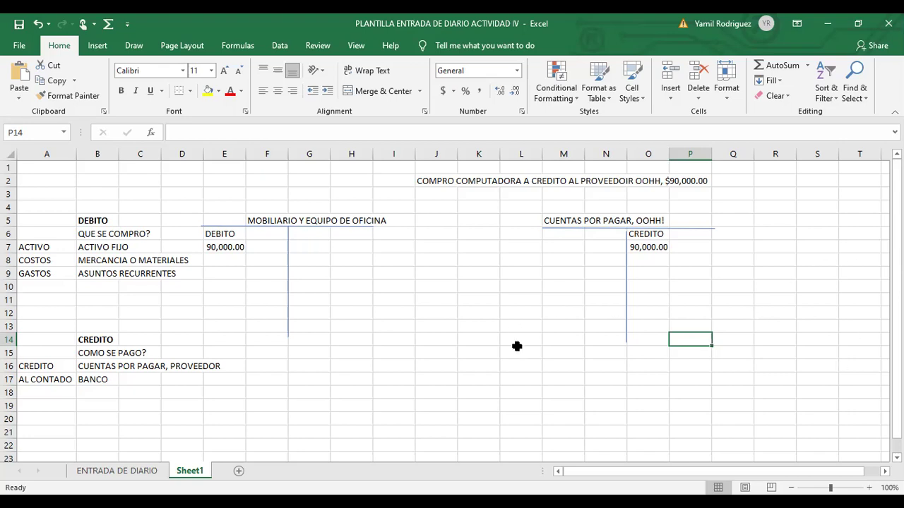
pyautogui.click(537, 363)
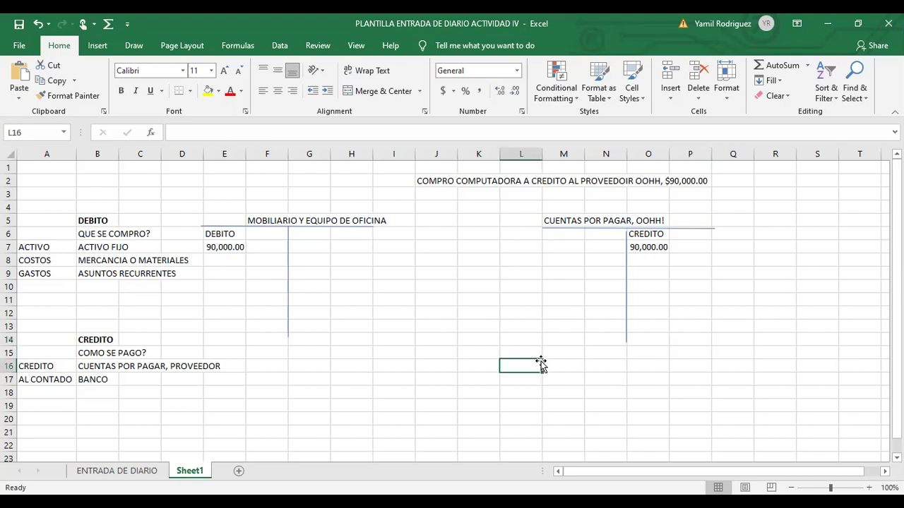
pyautogui.click(441, 404)
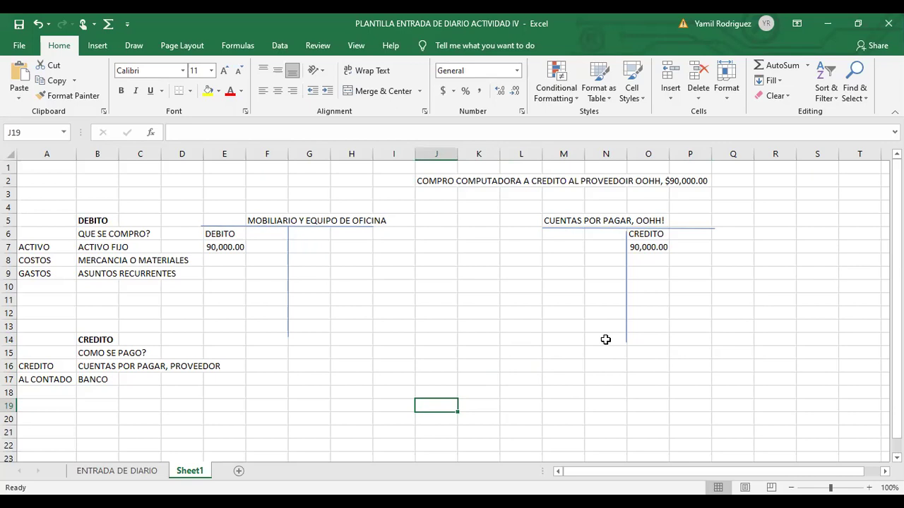
# - Enter the transaction note "SE PAGO LA FACTURA DE LA COMPUTADORA MAC" in cell J19 below the T-accounts
pyautogui.write('SE ')
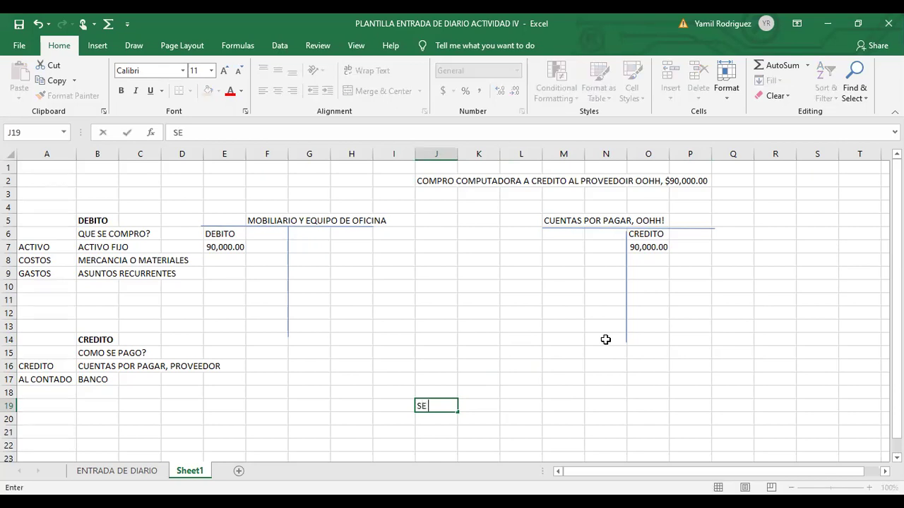
pyautogui.write('PAGO LA FACTUR')
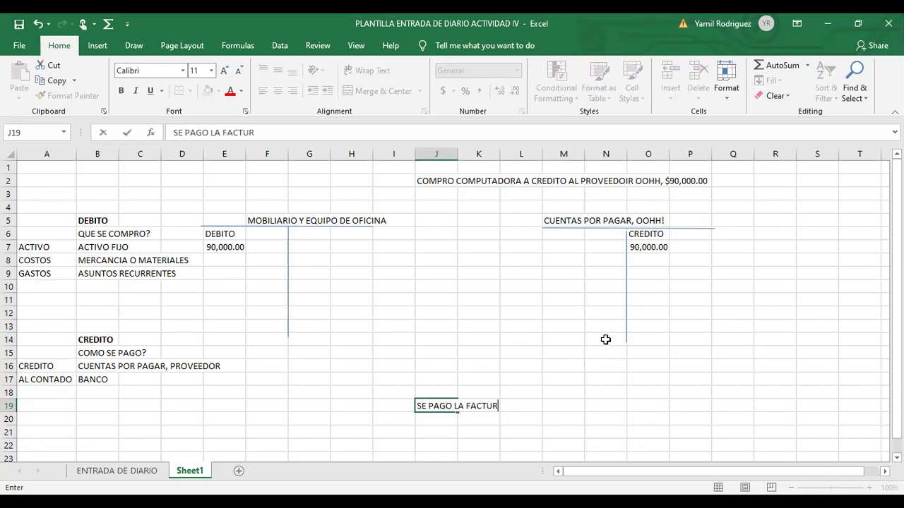
pyautogui.write('A DE LA COMP')
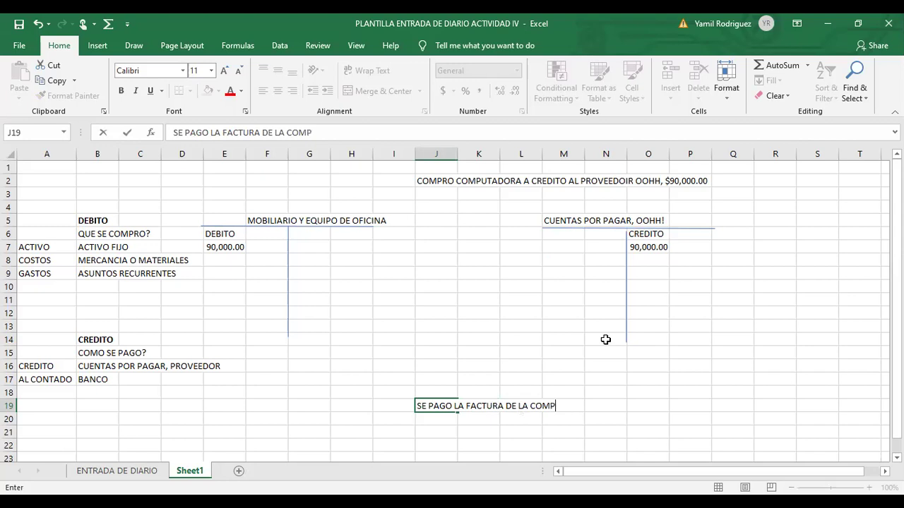
pyautogui.write('UTADORA MAC')
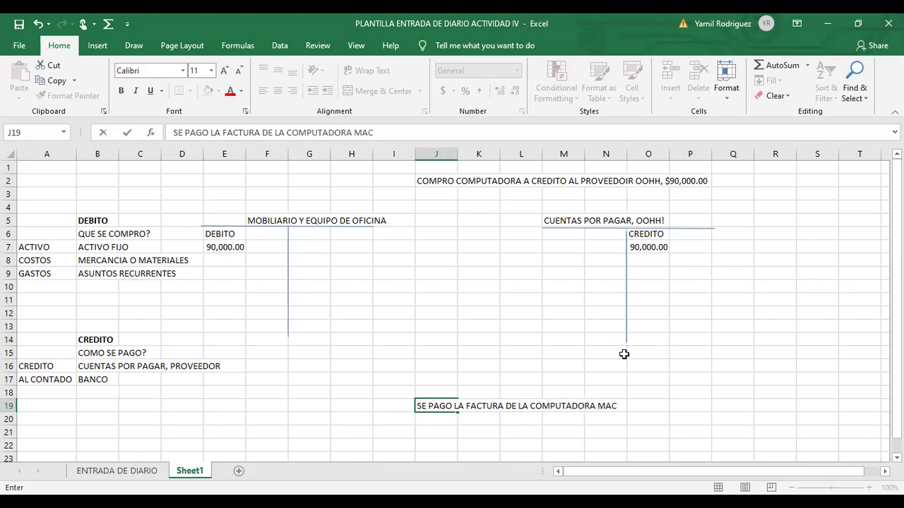
pyautogui.click(714, 395)
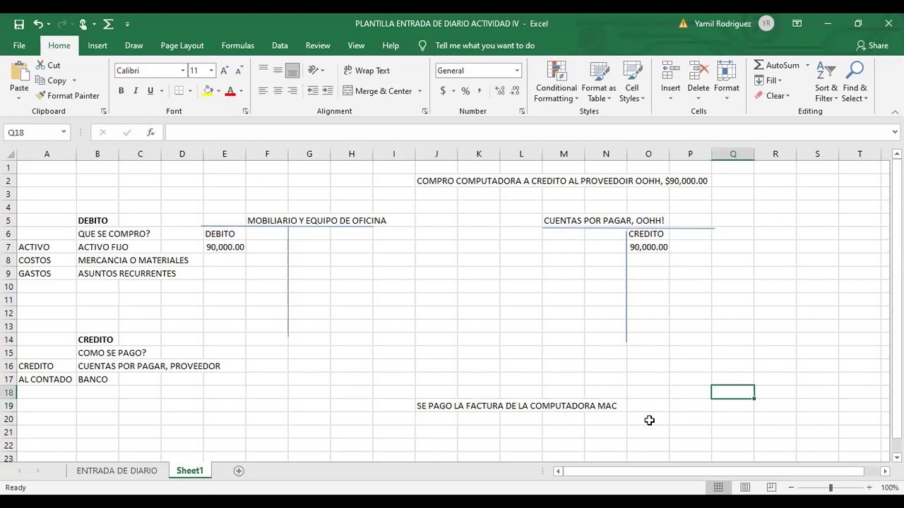
# - Review the invoice payment note in J19 against the credit purchase transaction described in row 2
pyautogui.click(436, 408)
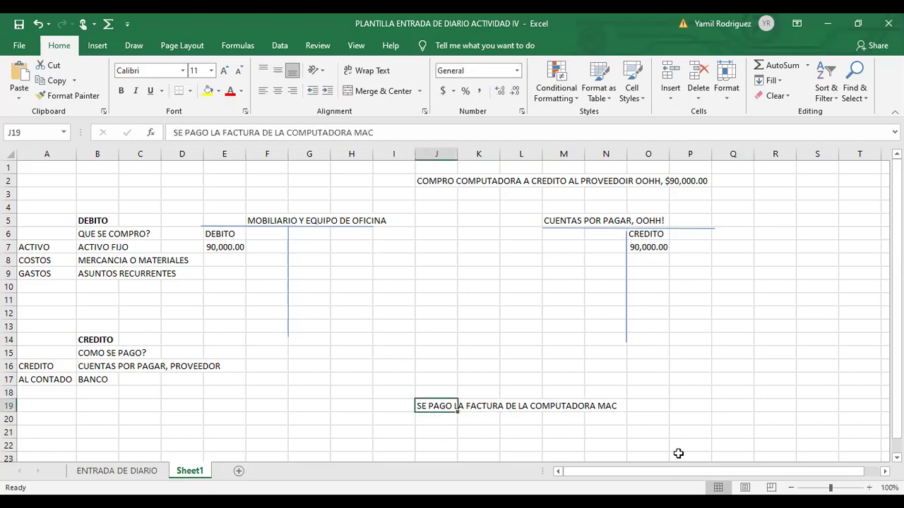
pyautogui.click(696, 418)
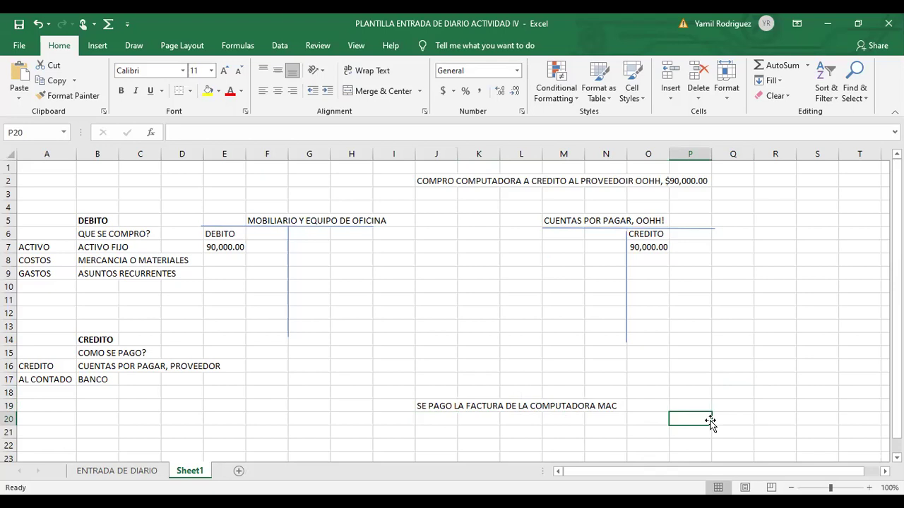
pyautogui.click(528, 405)
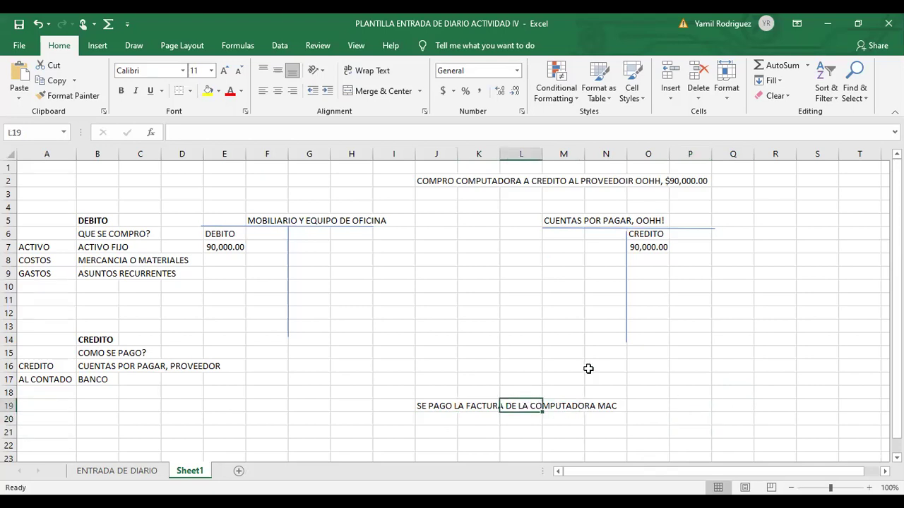
pyautogui.click(651, 407)
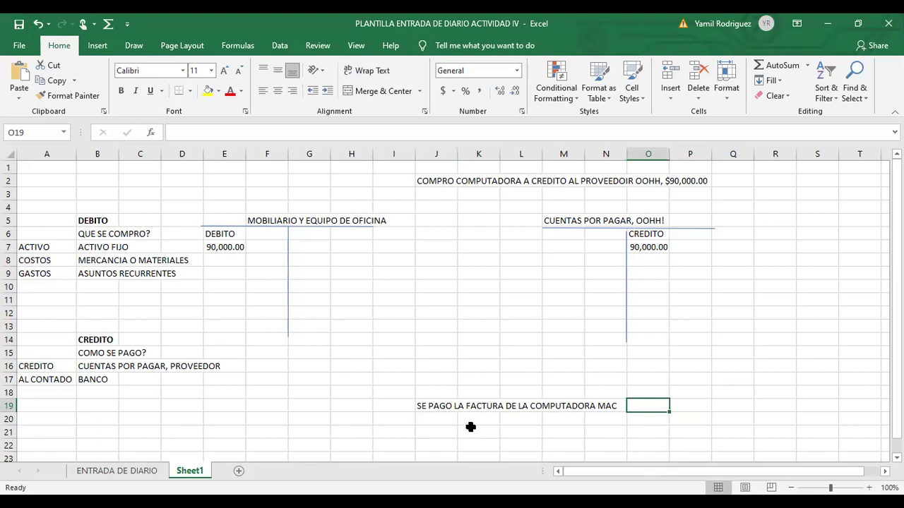
pyautogui.click(435, 408)
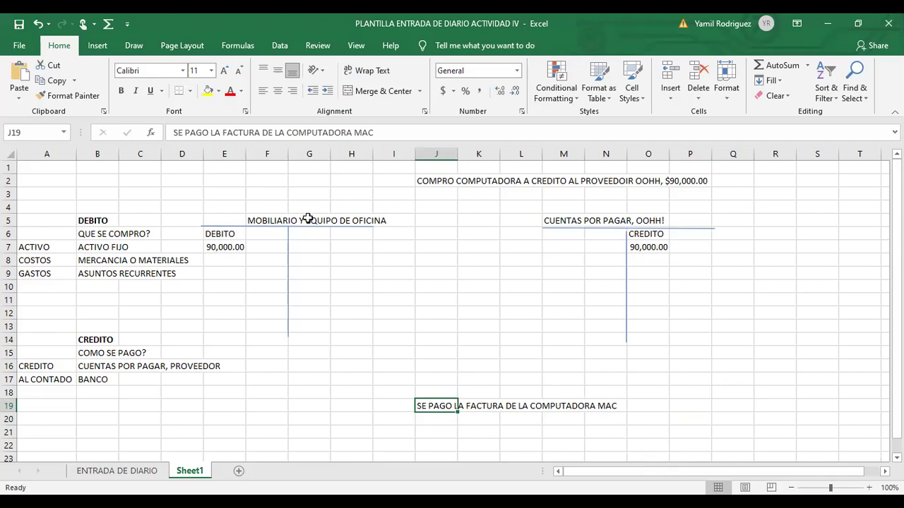
pyautogui.click(462, 181)
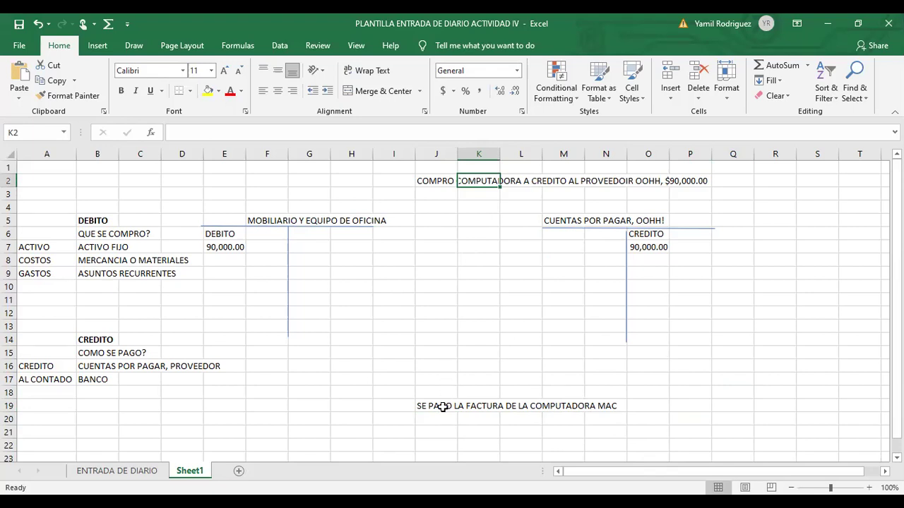
pyautogui.click(750, 407)
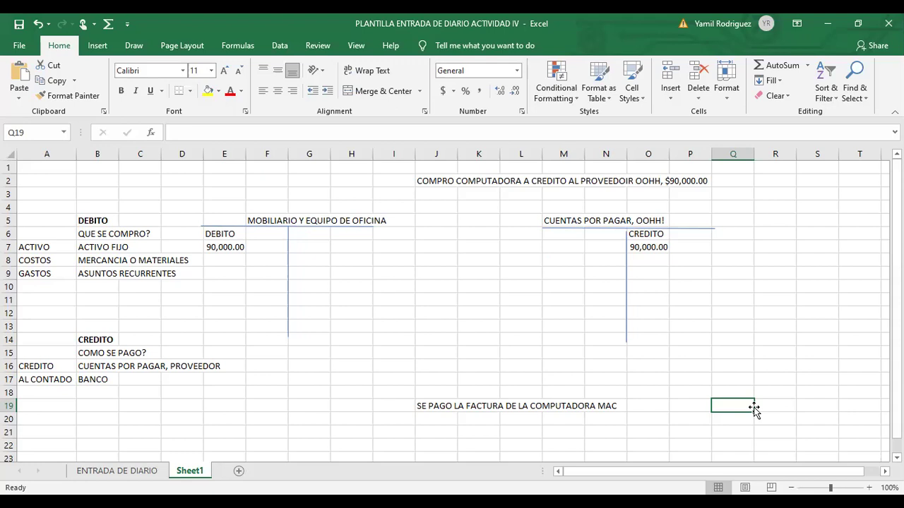
pyautogui.click(423, 408)
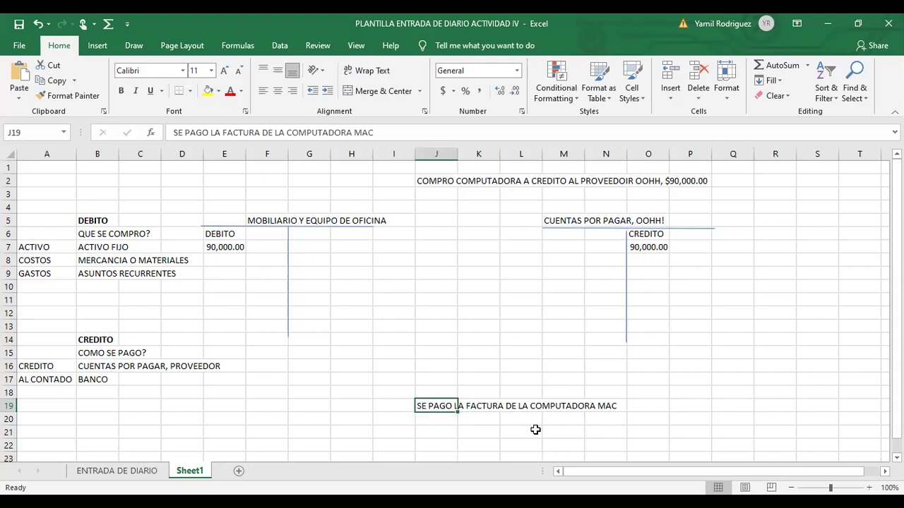
pyautogui.click(680, 430)
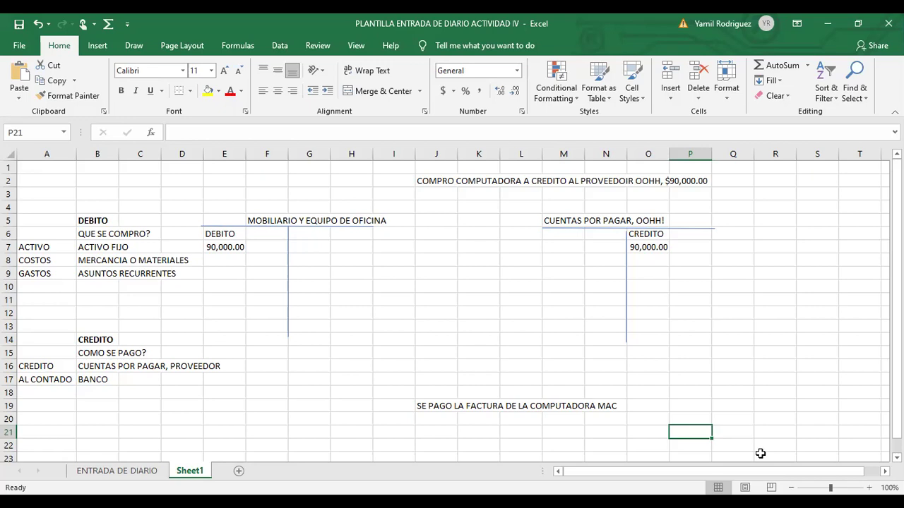
# - Enter the number 100 in cell R18, near the invoice payment note
pyautogui.click(766, 393)
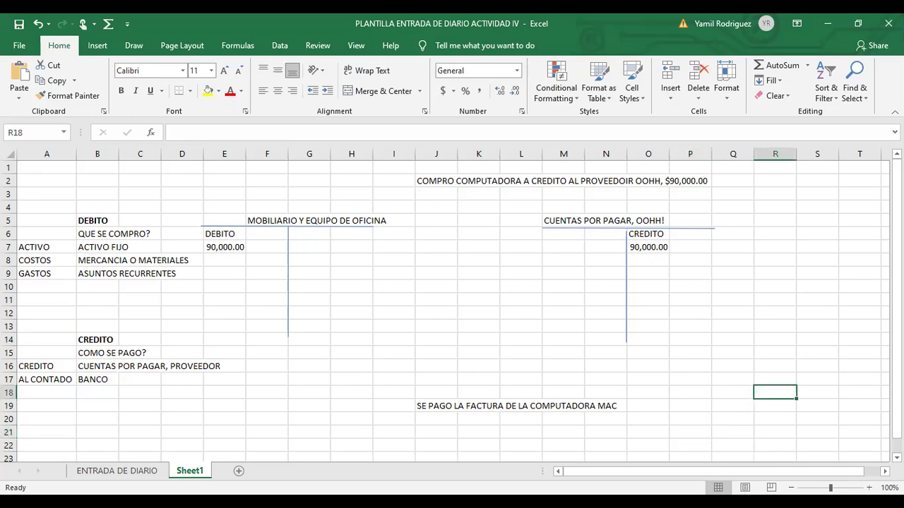
pyautogui.write('100')
pyautogui.press('Return')
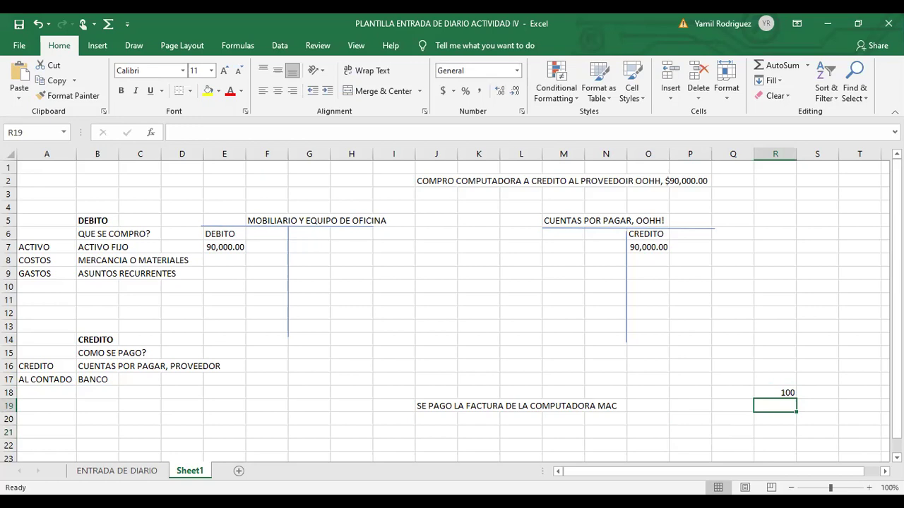
pyautogui.click(775, 392)
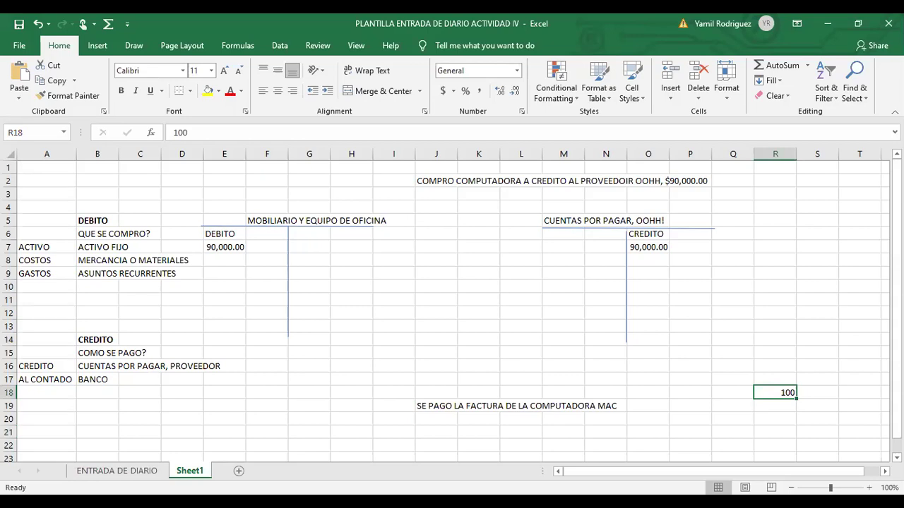
pyautogui.click(423, 407)
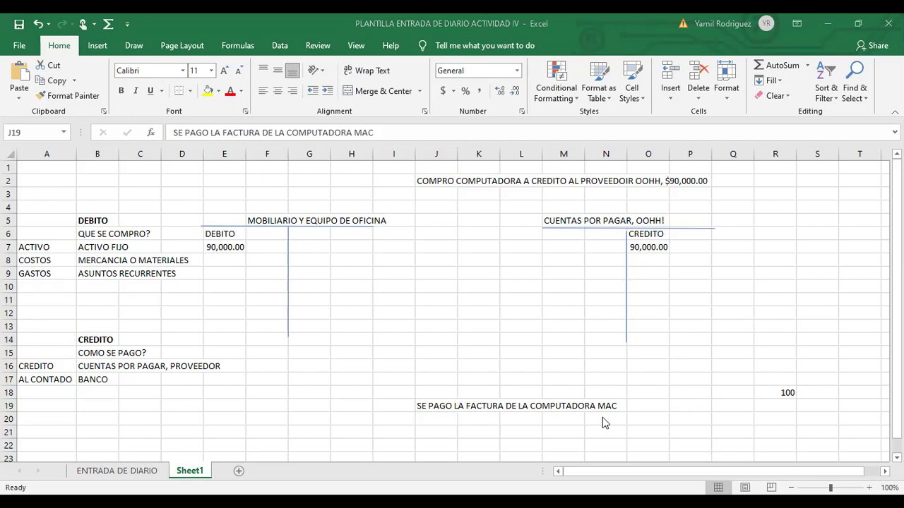
pyautogui.click(439, 409)
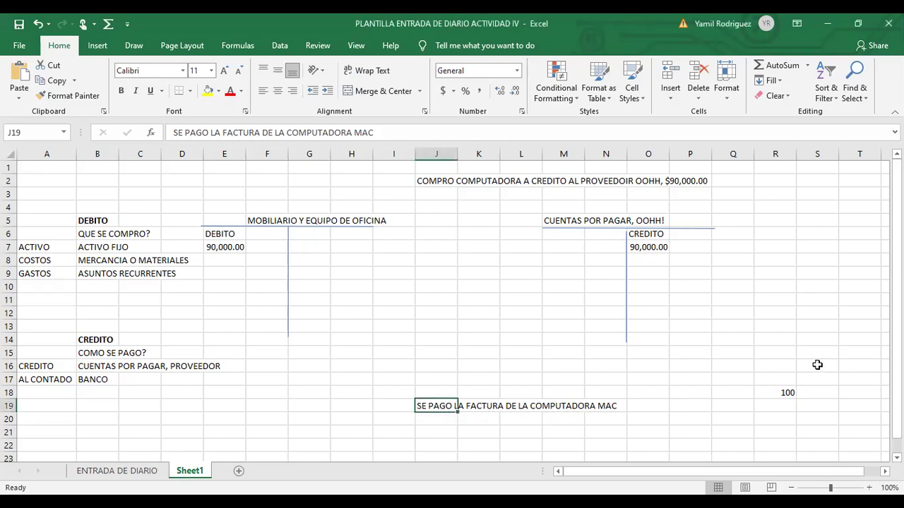
pyautogui.click(786, 394)
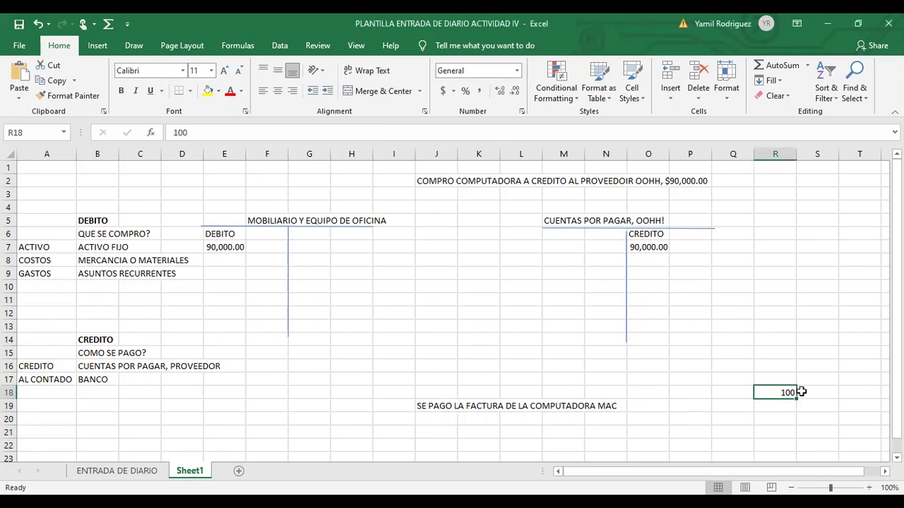
pyautogui.click(452, 405)
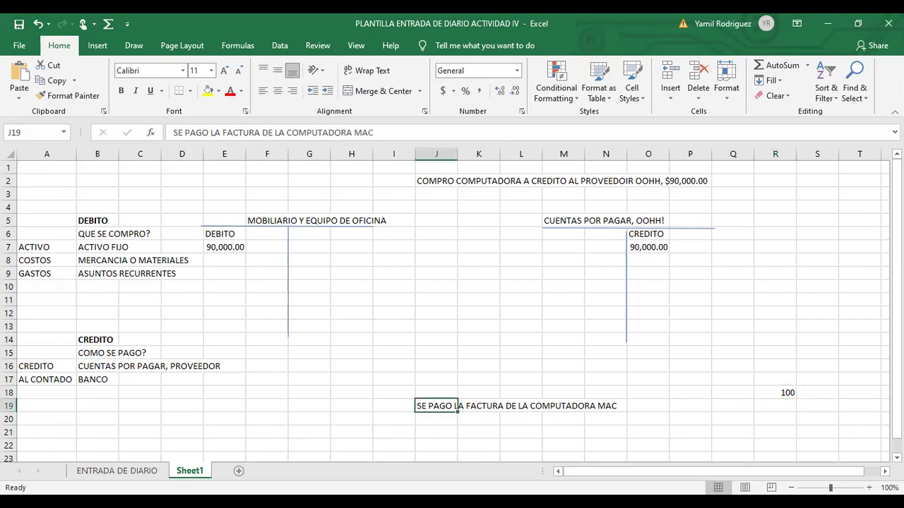
pyautogui.click(730, 416)
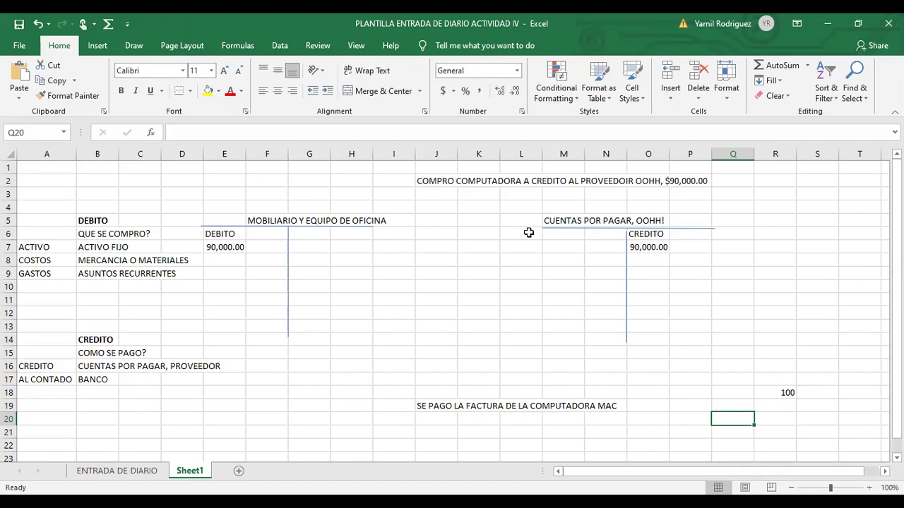
pyautogui.click(421, 401)
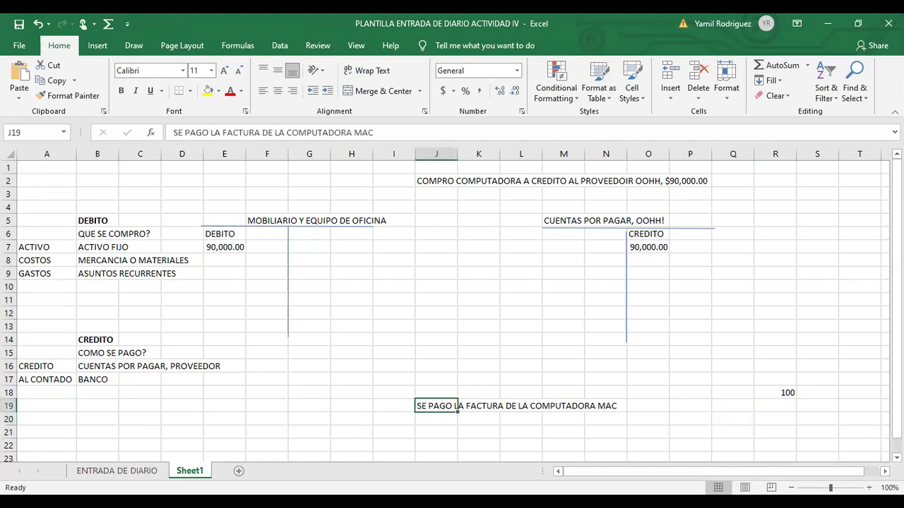
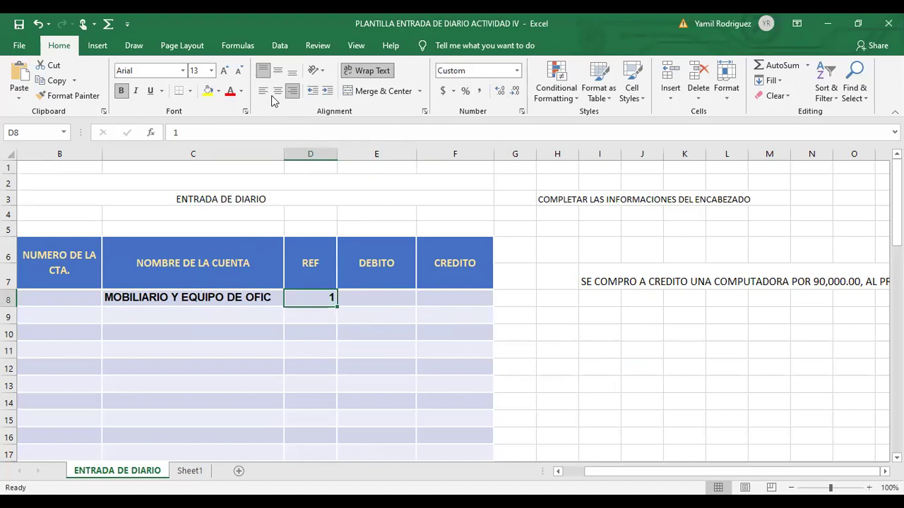
# - Check the purchase description in I7 and enter 90,000.00 in the DEBITO column for MOBILIARIO Y EQUIPO DE OFIC in cell E8
pyautogui.click(564, 384)
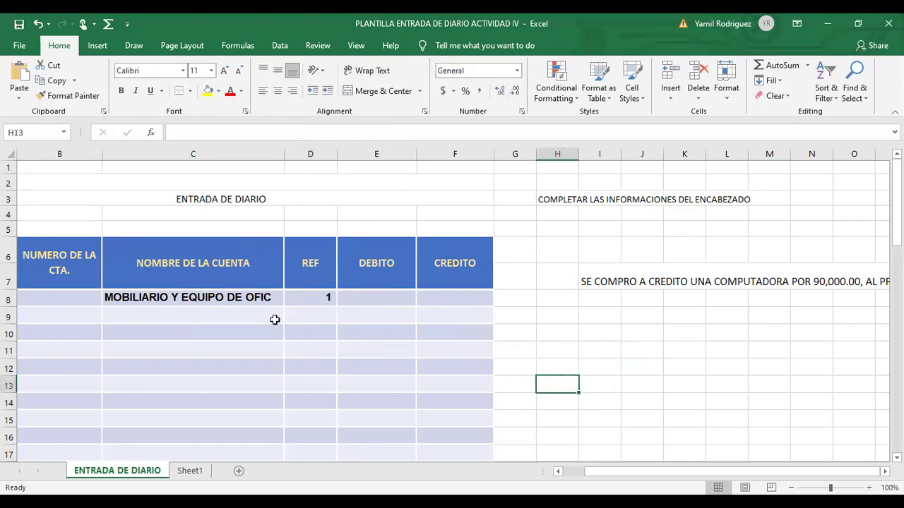
pyautogui.click(190, 298)
pyautogui.click(603, 286)
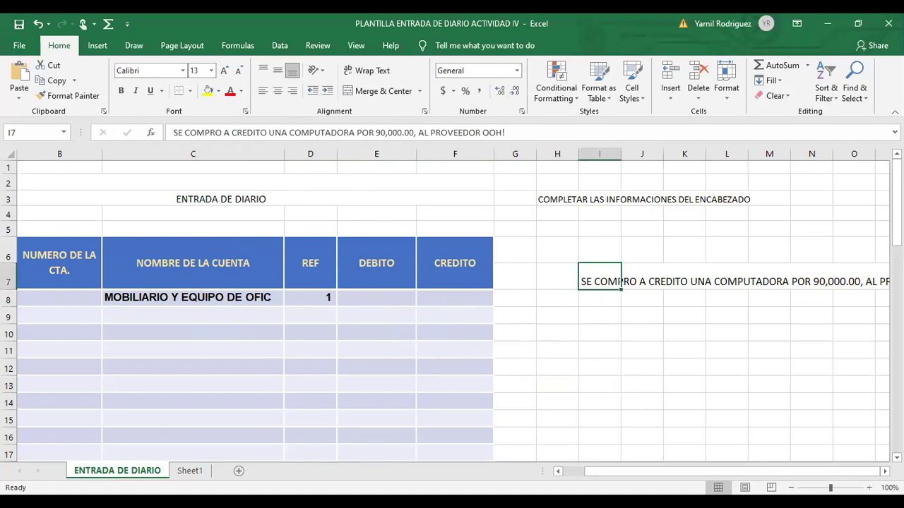
pyautogui.hscroll(1, 451, 310)
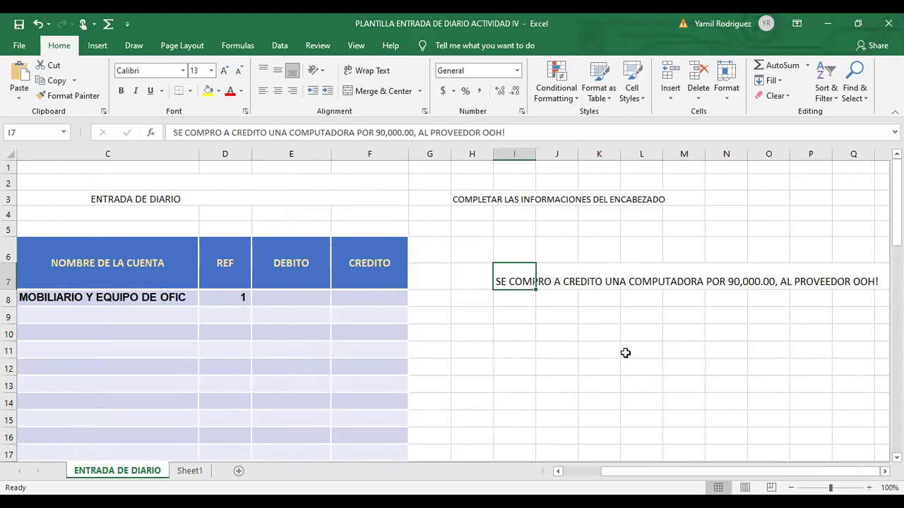
pyautogui.click(293, 297)
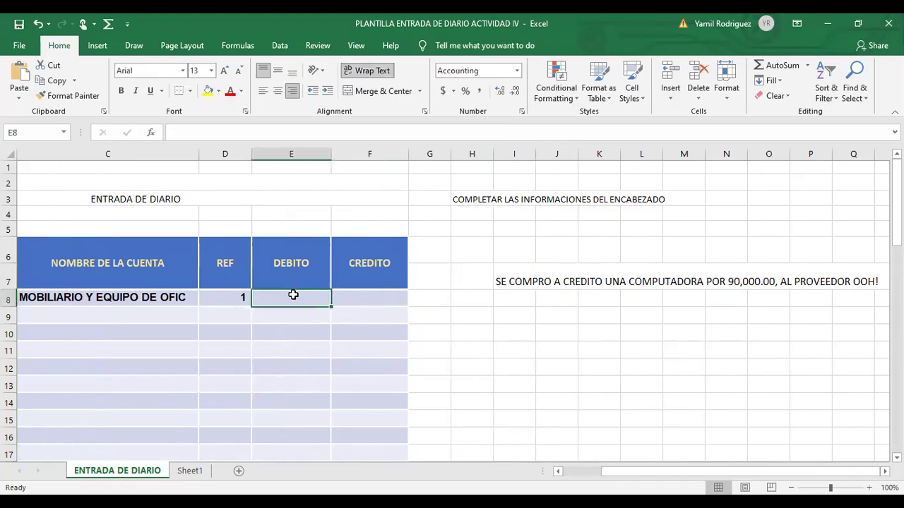
pyautogui.write('90,')
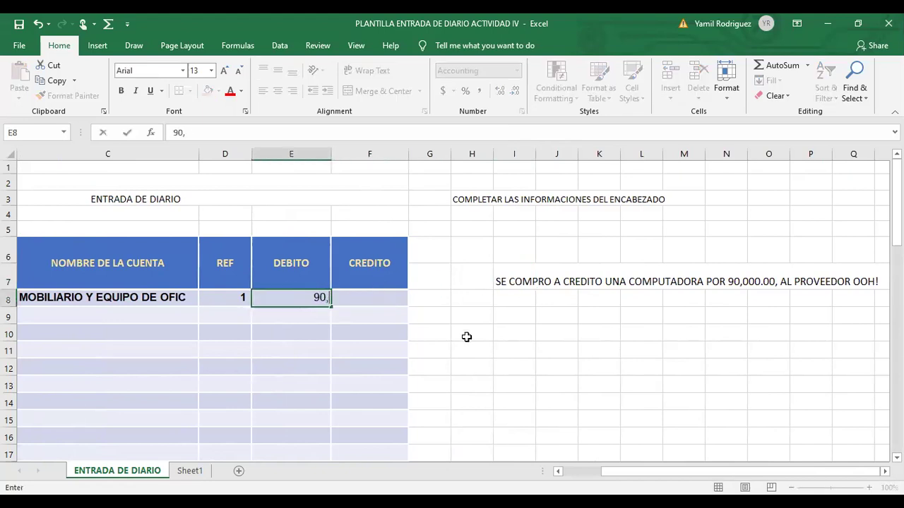
pyautogui.write('000.00')
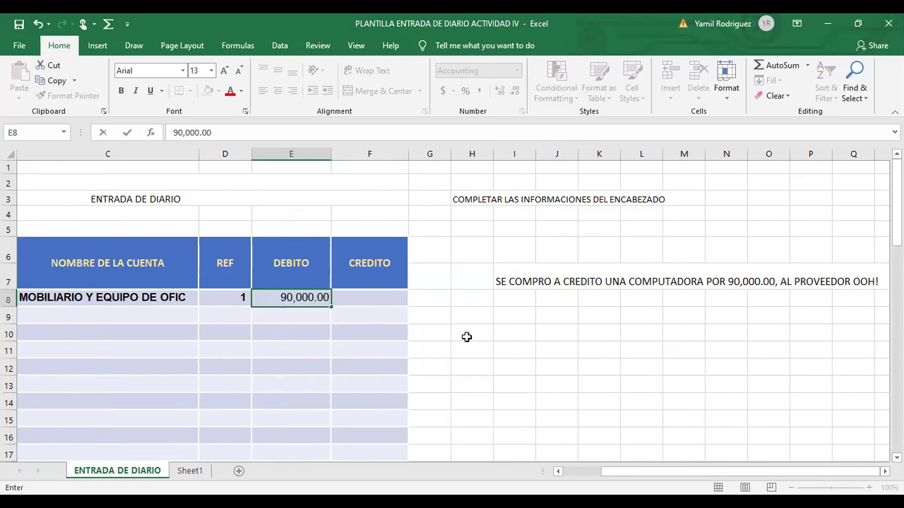
pyautogui.click(445, 378)
# - Enter the account name "CTAS X PAGAR, OOHH!" in cell C9, below MOBILIARIO Y EQUIPO DE OFIC
pyautogui.moveTo(615, 476); pyautogui.dragTo(573, 471)
pyautogui.moveTo(191, 303); pyautogui.dragTo(195, 311)
pyautogui.click(195, 312)
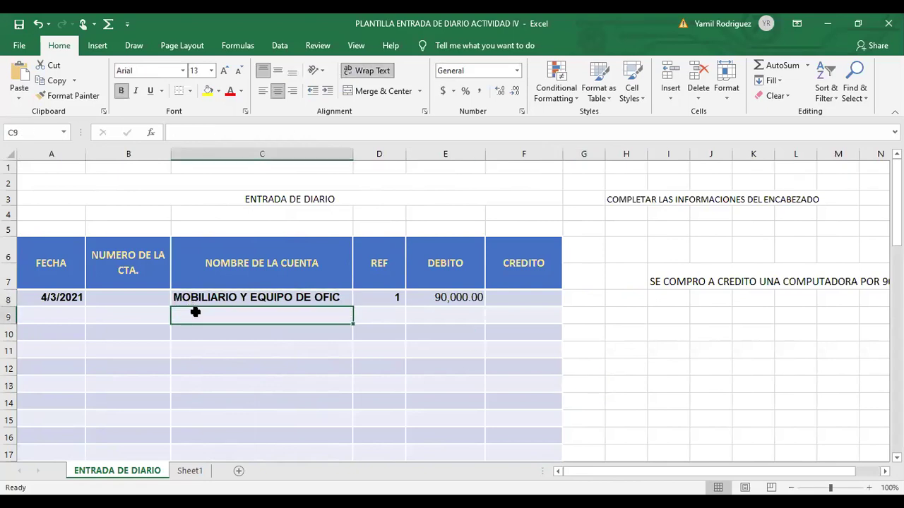
pyautogui.doubleClick(195, 311)
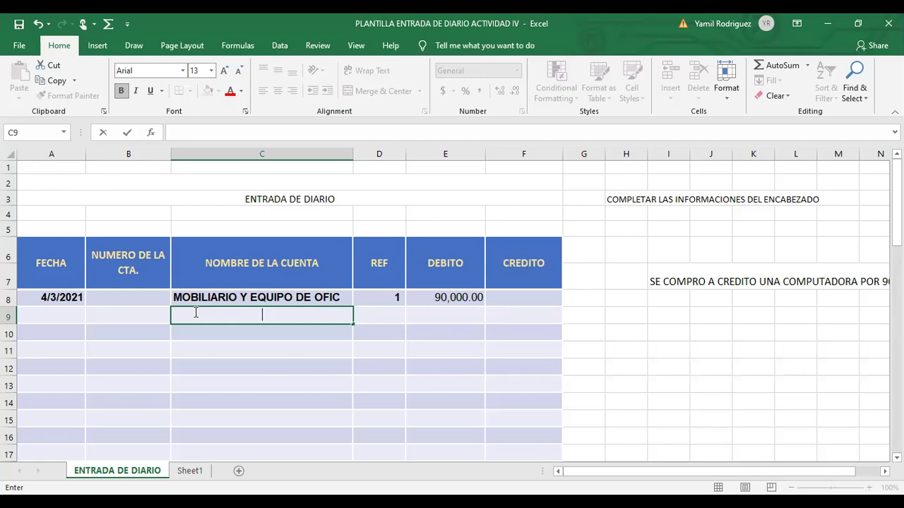
pyautogui.write('CUENTAS')
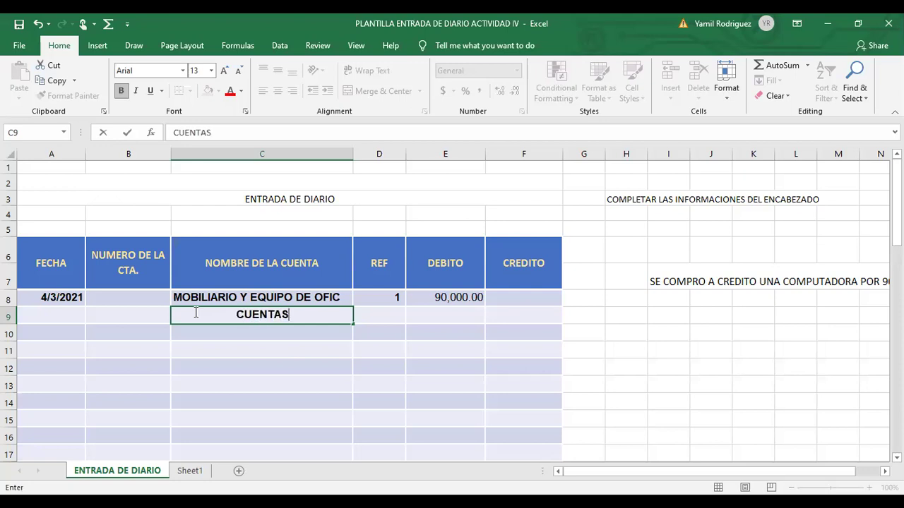
pyautogui.press('BackSpace')
pyautogui.press('BackSpace')
pyautogui.press('BackSpace')
pyautogui.press('BackSpace')
pyautogui.press('BackSpace')
pyautogui.press('BackSpace')
pyautogui.press('BackSpace')
pyautogui.write('A')
pyautogui.press('BackSpace')
pyautogui.write('TA')
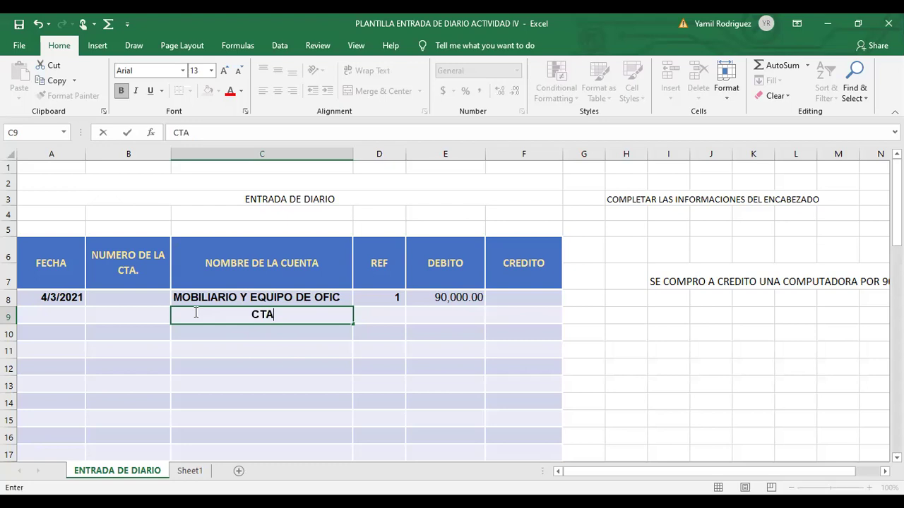
pyautogui.write('S X PAGA')
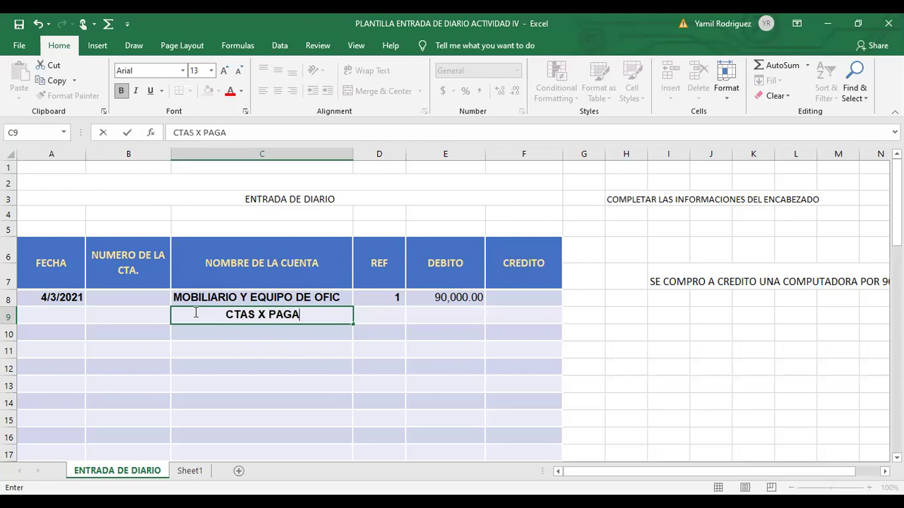
pyautogui.write('R, OO')
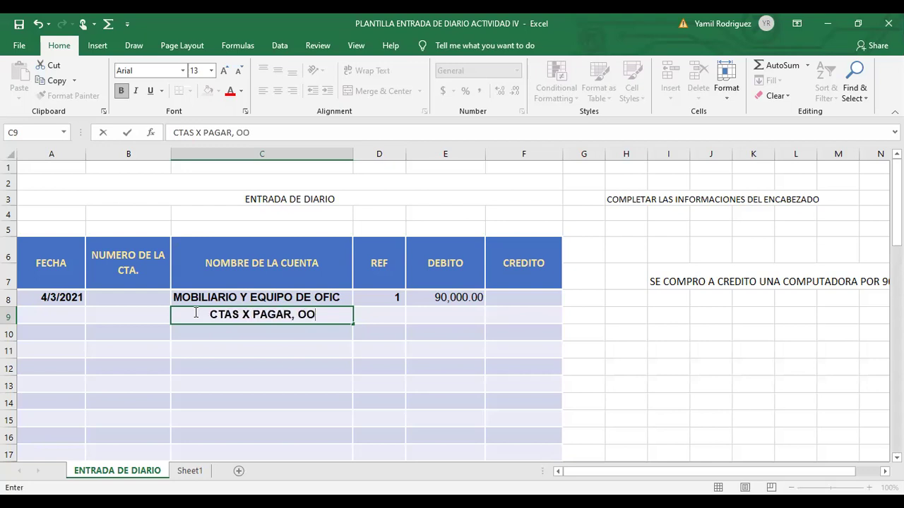
pyautogui.write('HH!')
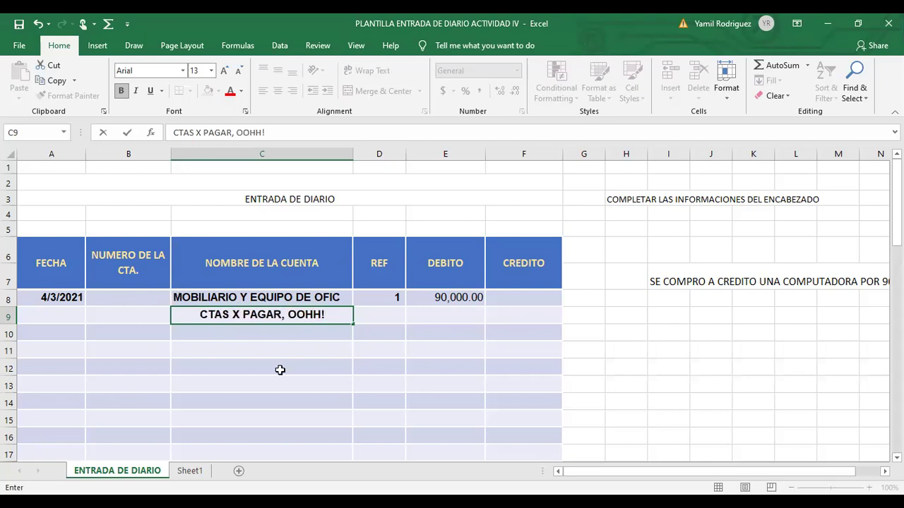
pyautogui.click(401, 386)
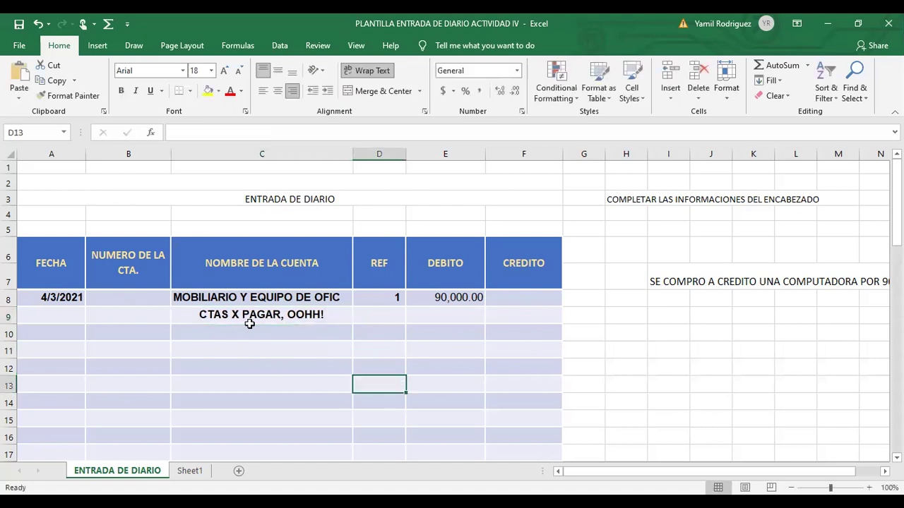
# - Enter 90,000.00 in the CREDITO column for CTAS X PAGAR, OOHH! in cell F9
pyautogui.click(254, 300)
pyautogui.click(256, 314)
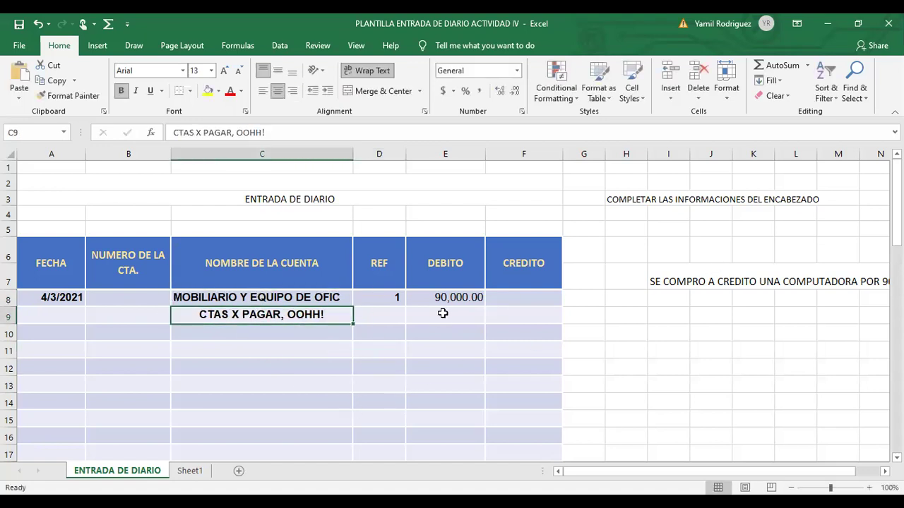
pyautogui.click(523, 312)
pyautogui.write('90')
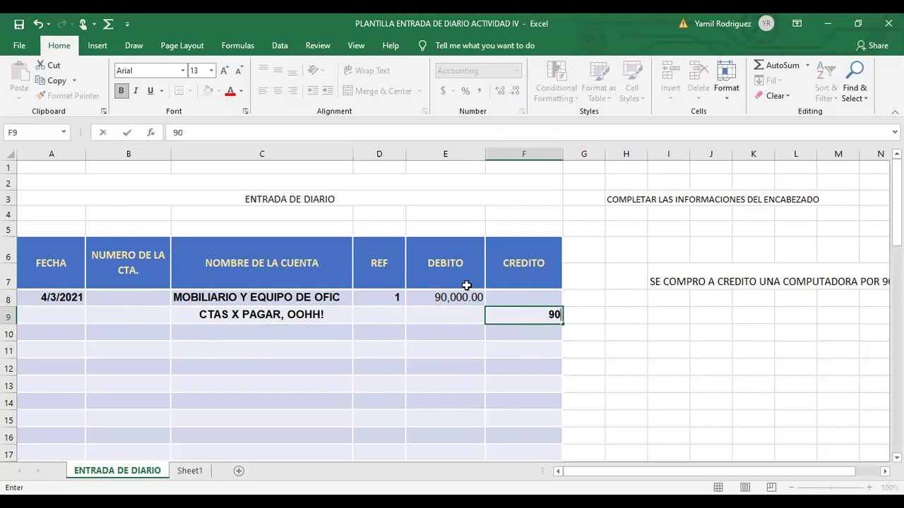
pyautogui.write(',000.00')
pyautogui.click(468, 332)
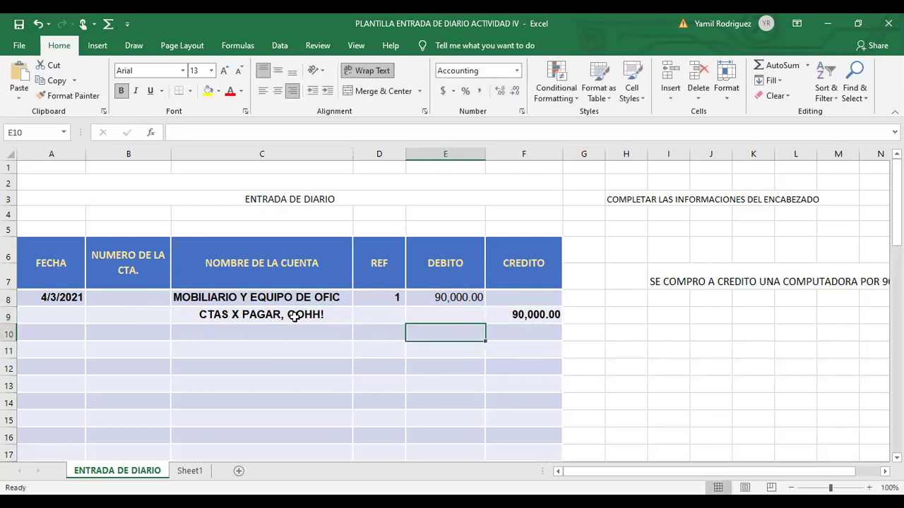
# - Remove the bold formatting from the journal entry rows in A8:F10
pyautogui.moveTo(73, 296); pyautogui.dragTo(99, 298)
pyautogui.moveTo(313, 328); pyautogui.dragTo(537, 334)
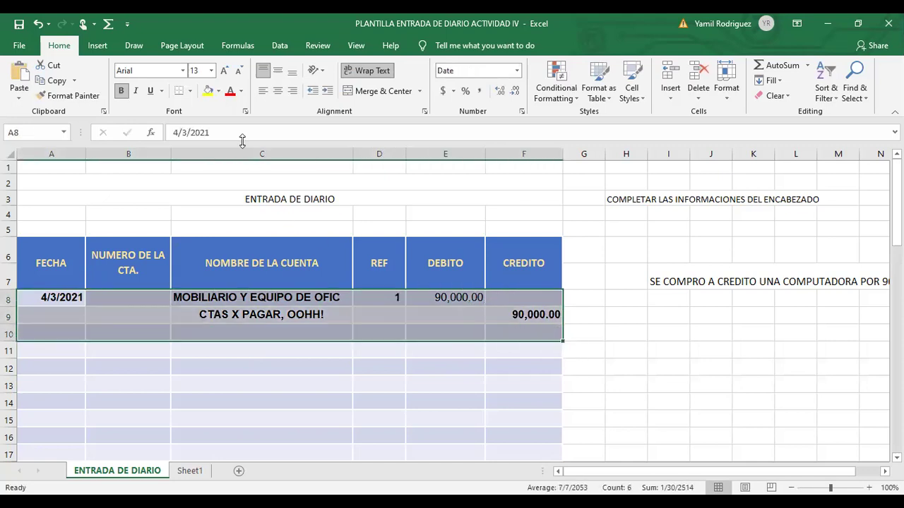
pyautogui.click(121, 90)
pyautogui.click(712, 379)
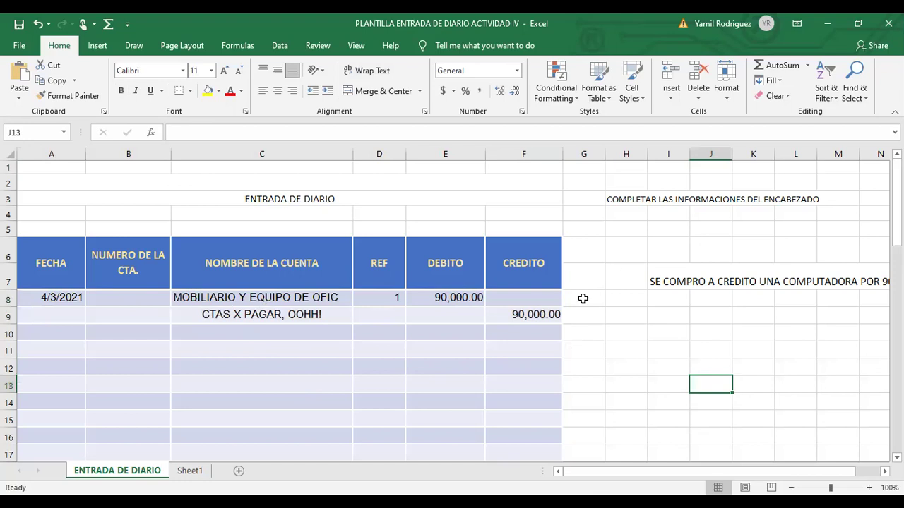
# - Enter the entry description "P/R COMPRA DE ACTIVO FIJO COMPUTADORA" in cell C10 below the credit account
pyautogui.click(542, 317)
pyautogui.click(246, 312)
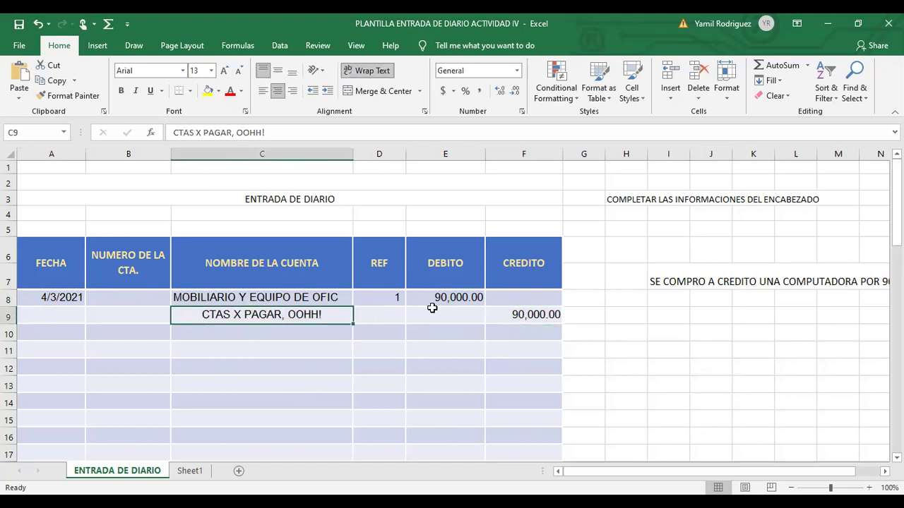
pyautogui.click(292, 334)
pyautogui.write('P')
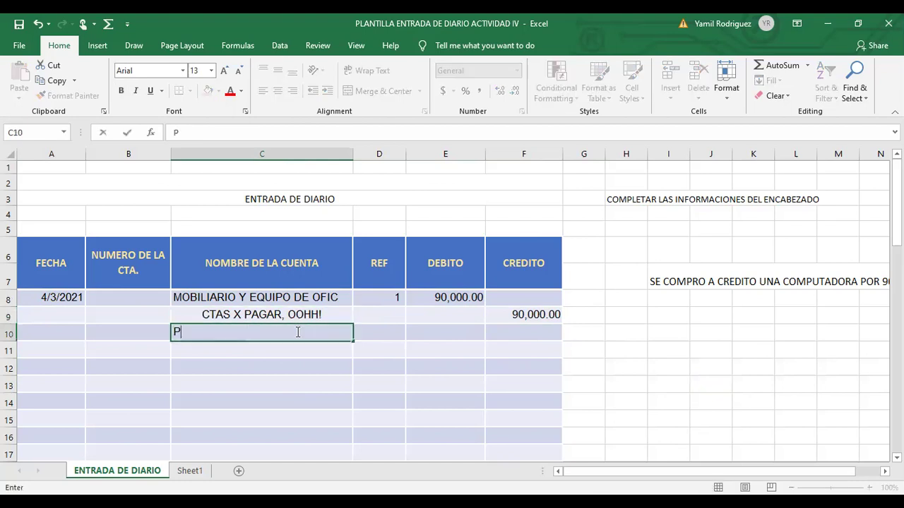
pyautogui.write('/R COMPRA ')
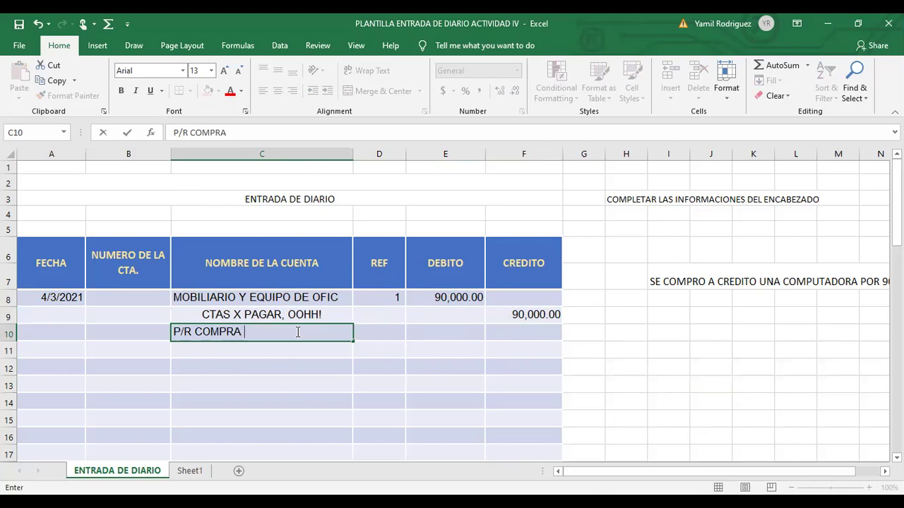
pyautogui.write('DE ACTIVO FIJO ')
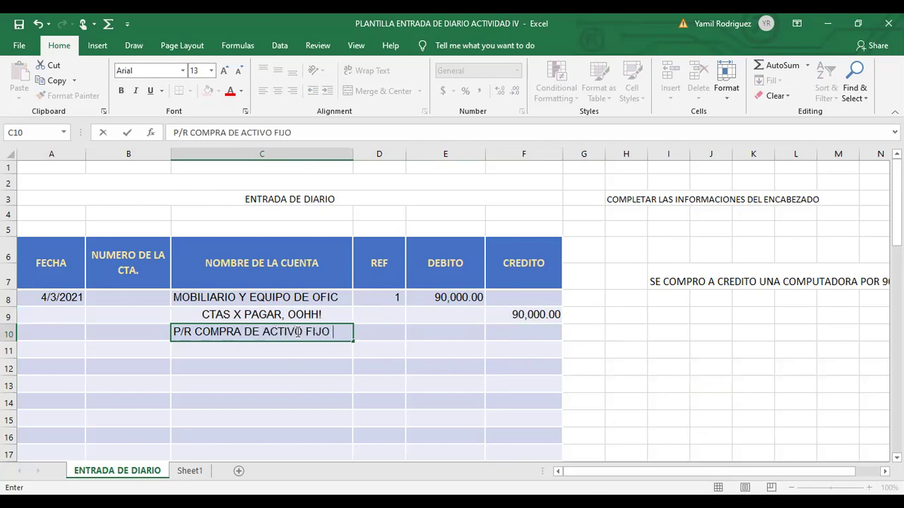
pyautogui.write('COMPUTADORA')
pyautogui.click(460, 367)
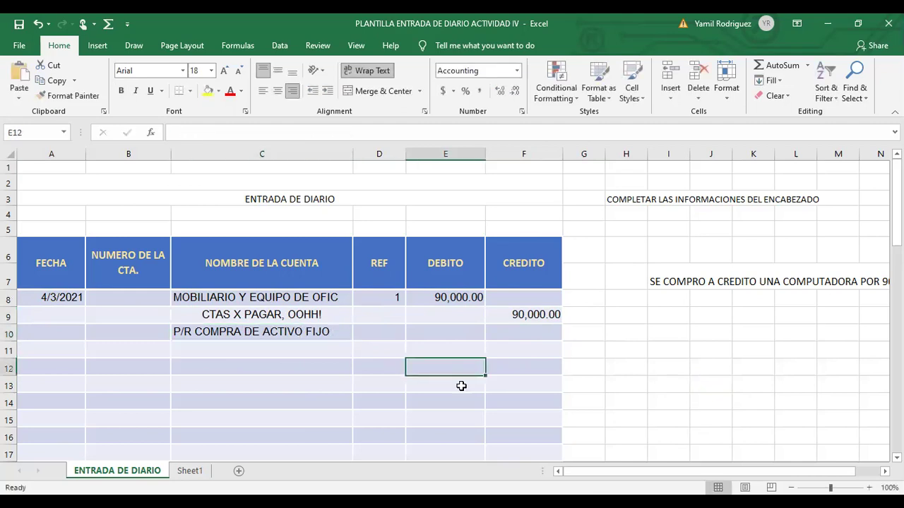
pyautogui.click(324, 334)
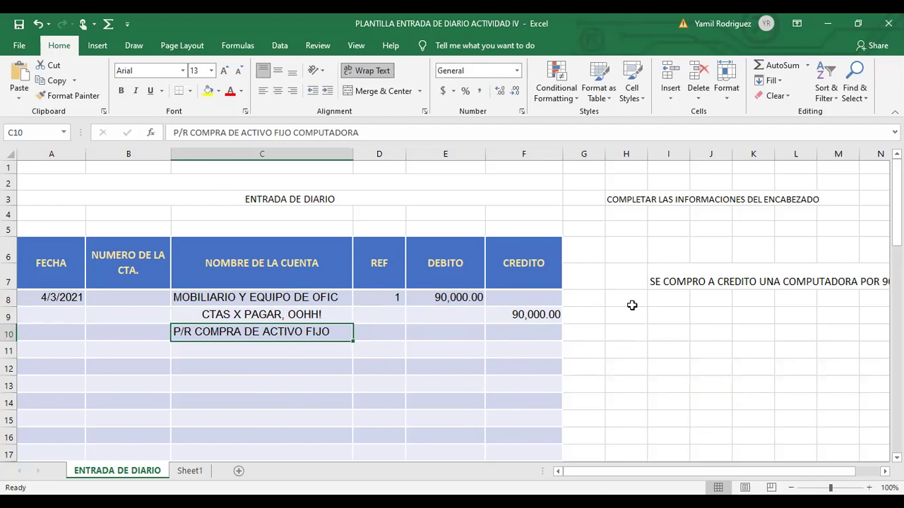
# - Number the transactions beside the journal, with 1 in cell H7 and 2 in cell H8
pyautogui.click(641, 264)
pyautogui.write('1')
pyautogui.press('Return')
pyautogui.write('2')
# - Enter the second transaction text "SE PAGO LA FACTURA DE LA COMPUTADORA" in cell I8
pyautogui.press('Tab')
pyautogui.write('SEP')
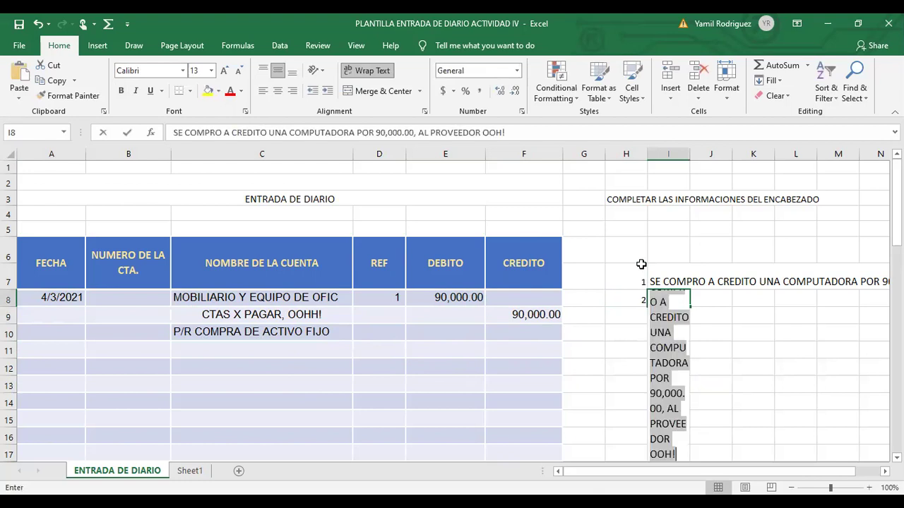
pyautogui.press('BackSpace')
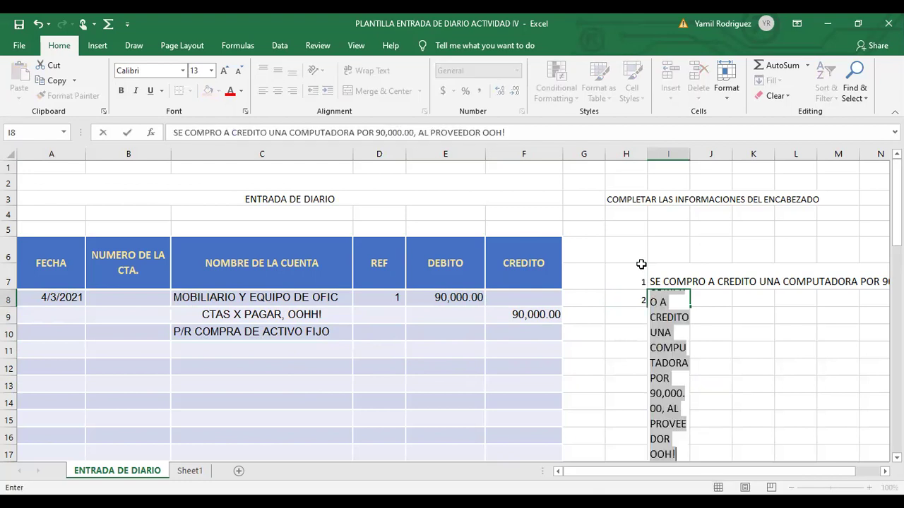
pyautogui.write('PAR')
pyautogui.press('BackSpace')
pyautogui.write('GO LA F')
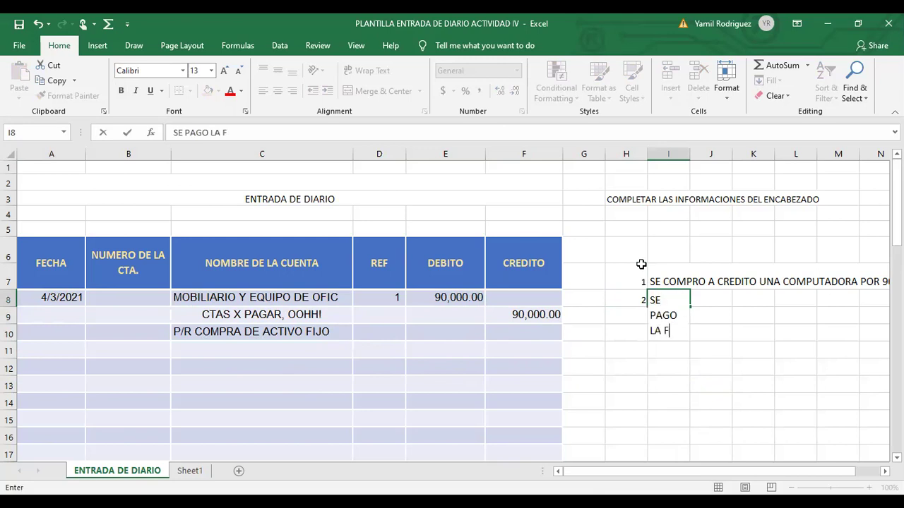
pyautogui.write('ACTURA DE LA COMPUTADORA')
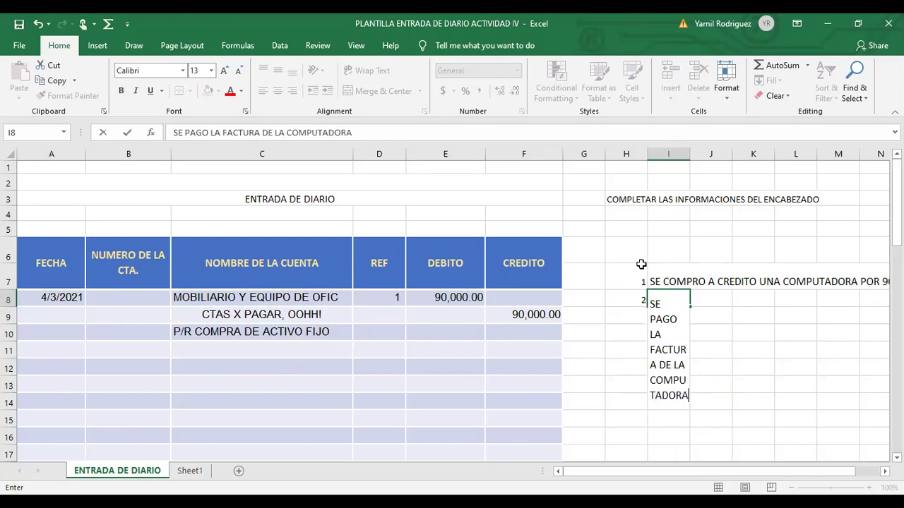
pyautogui.press('Return')
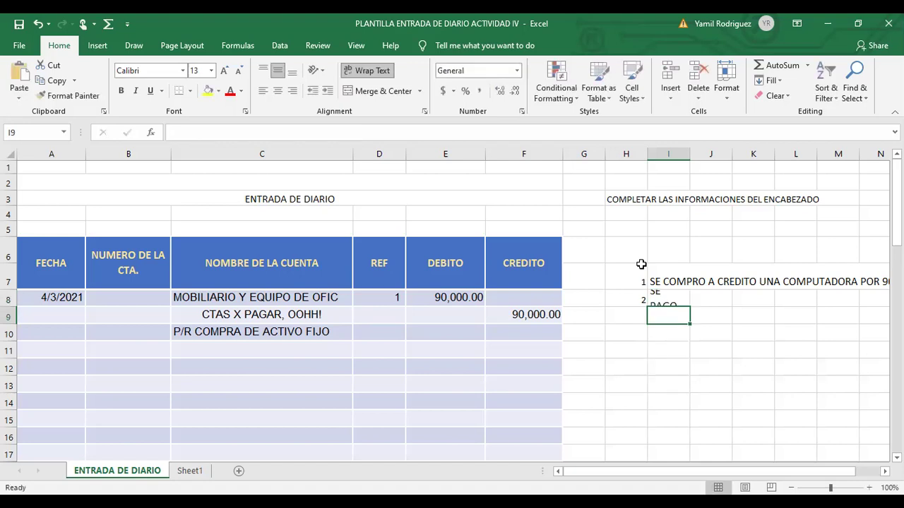
# - Copy the formatting of the purchase description in I7 onto the invoice payment text in I8
pyautogui.click(664, 298)
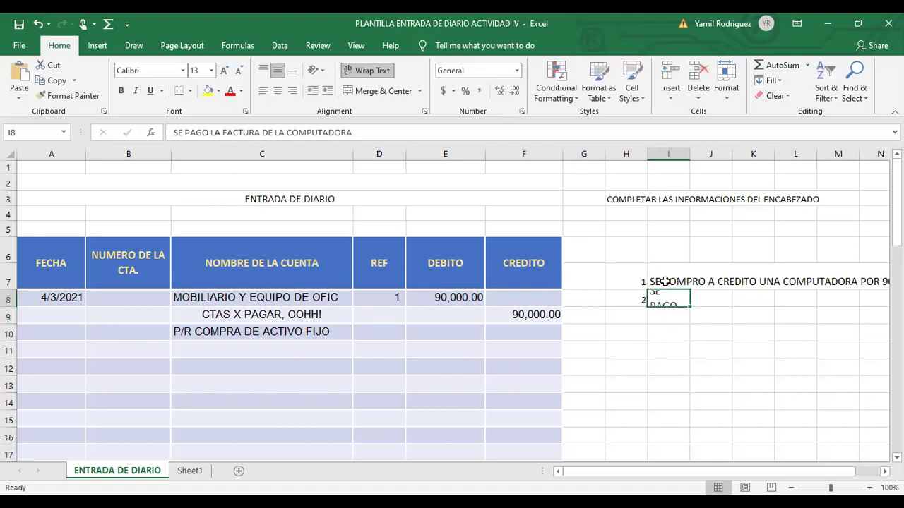
pyautogui.click(664, 281)
pyautogui.click(71, 102)
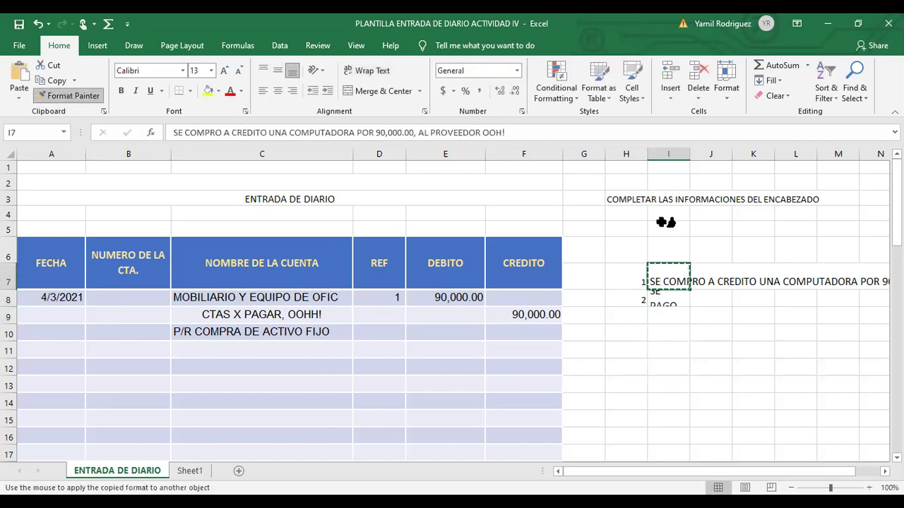
pyautogui.click(666, 296)
pyautogui.click(719, 397)
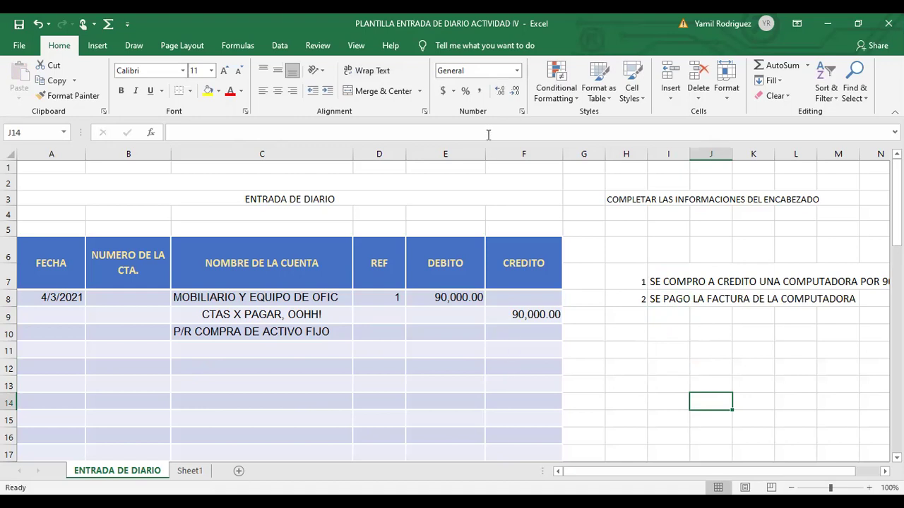
pyautogui.click(544, 85)
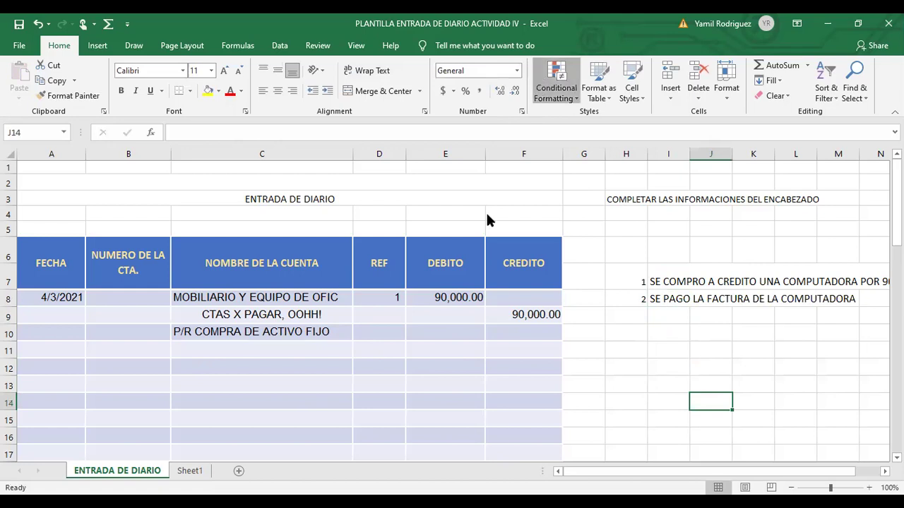
pyautogui.click(659, 299)
pyautogui.click(662, 382)
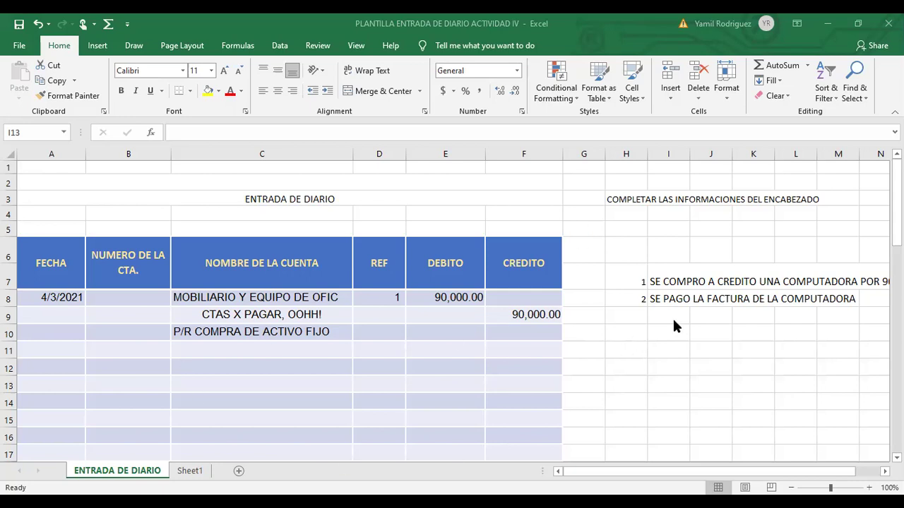
pyautogui.click(607, 383)
pyautogui.click(48, 351)
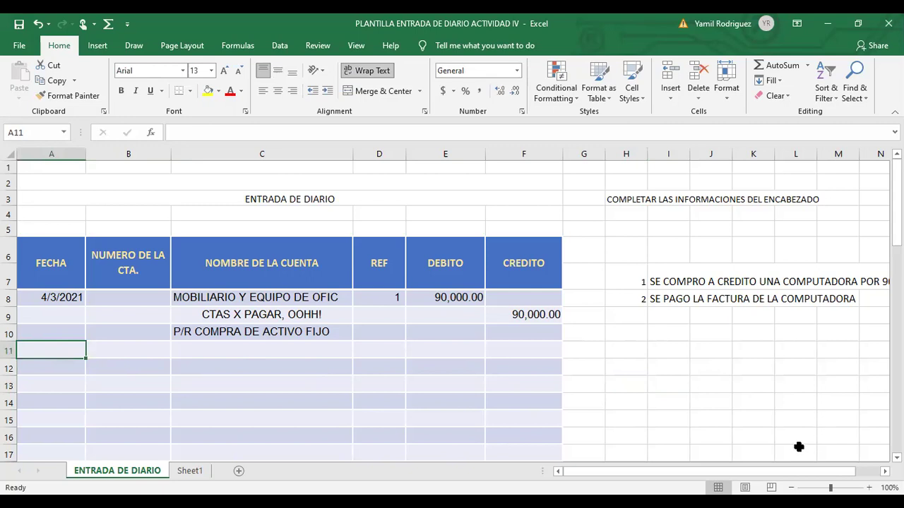
# - Append ". 10*03/2021" to the invoice payment text in cell I8
pyautogui.moveTo(755, 472); pyautogui.dragTo(780, 472)
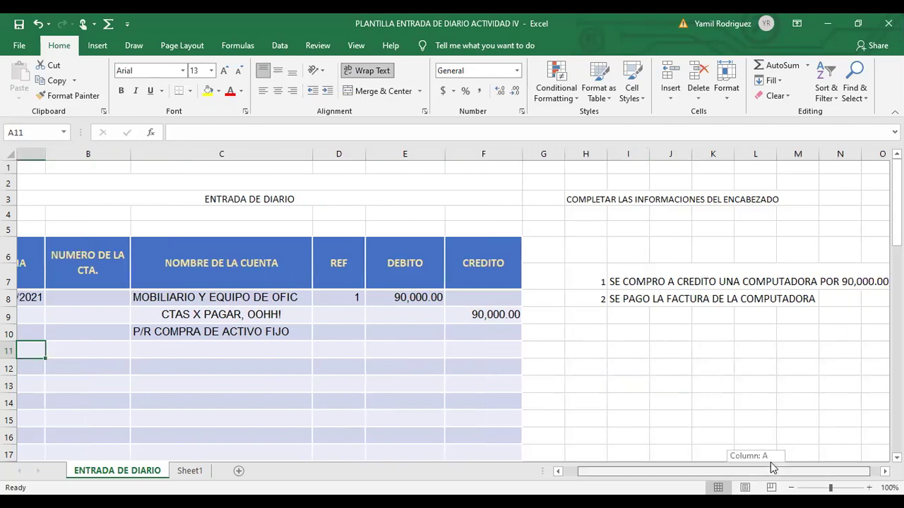
pyautogui.click(600, 298)
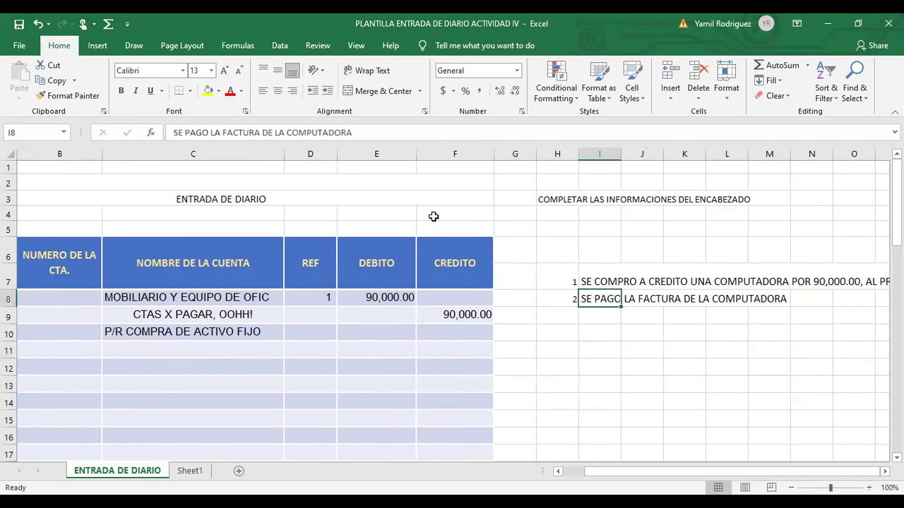
pyautogui.click(405, 133)
pyautogui.write('. ')
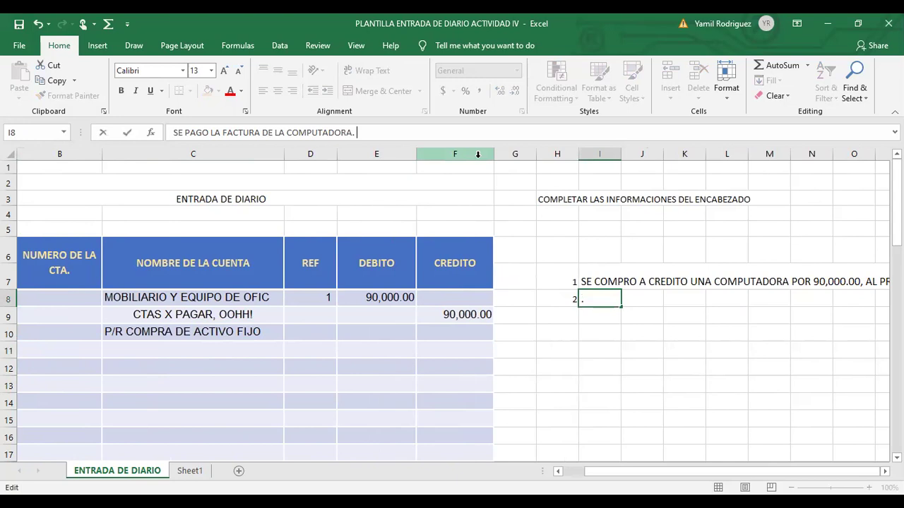
pyautogui.write('10*03/2021')
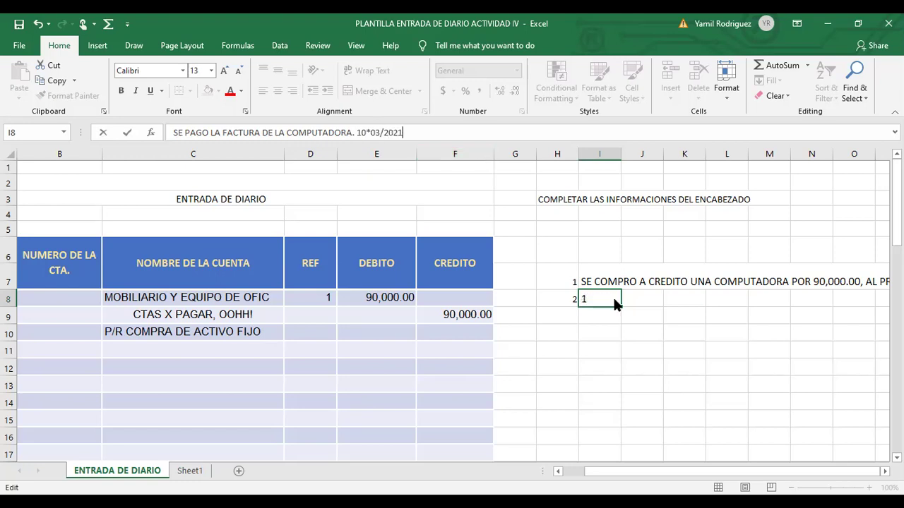
pyautogui.click(637, 350)
pyautogui.hscroll(-1, 598, 473)
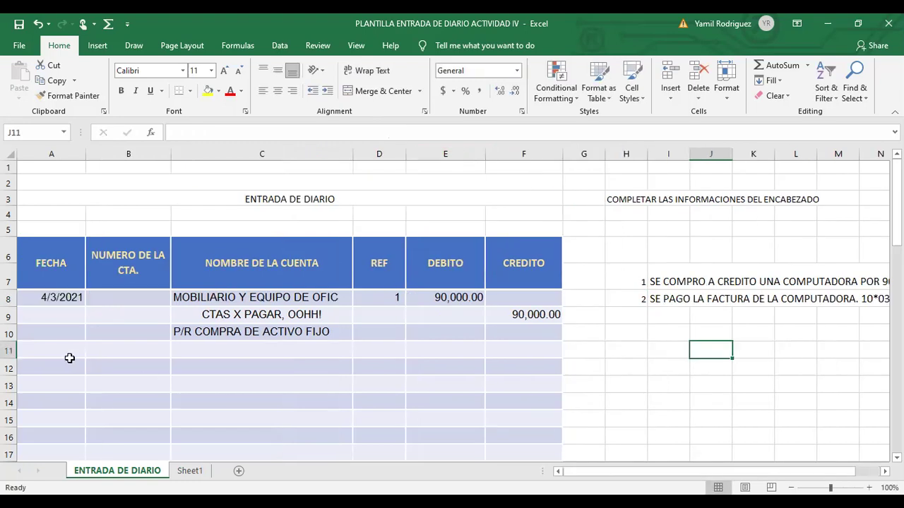
# - Enter the payment date 10/3/2021 in the FECHA column, cell A11
pyautogui.click(68, 348)
pyautogui.write('10/03/20')
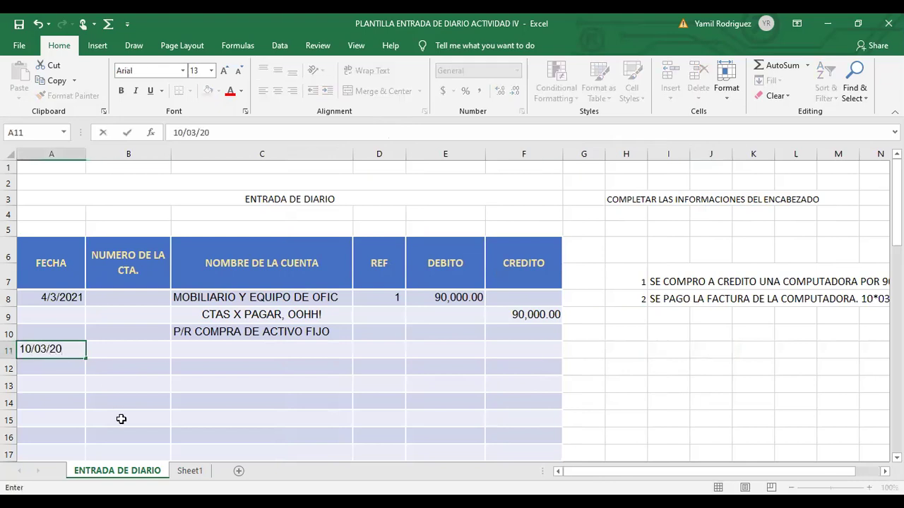
pyautogui.press('BackSpace')
pyautogui.press('BackSpace')
pyautogui.press('BackSpace')
pyautogui.press('BackSpace')
pyautogui.press('BackSpace')
pyautogui.write('3/2021')
pyautogui.press('Tab')
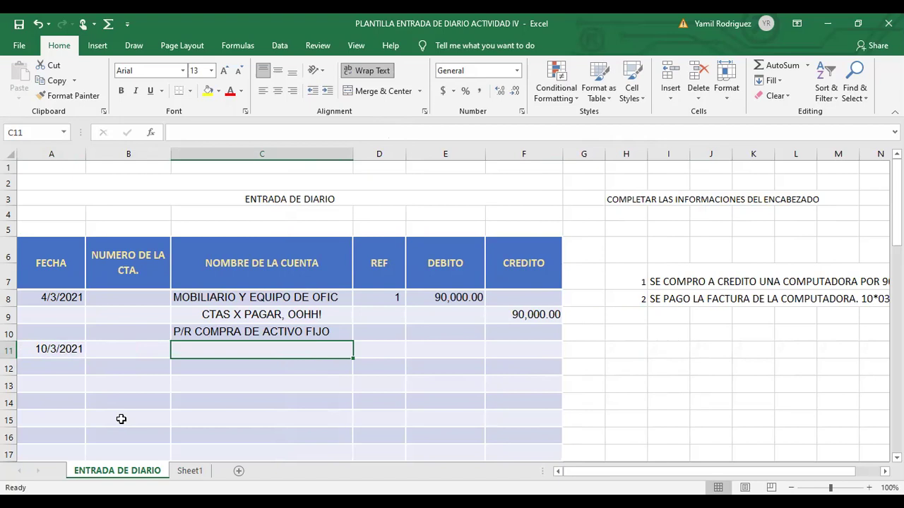
# - Enter the account name "CTAS X PAGAR, OOHH!" in cell C11 for the payment entry
pyautogui.write('CUENTAS')
pyautogui.press('BackSpace')
pyautogui.press('BackSpace')
pyautogui.press('BackSpace')
pyautogui.press('BackSpace')
pyautogui.press('BackSpace')
pyautogui.press('BackSpace')
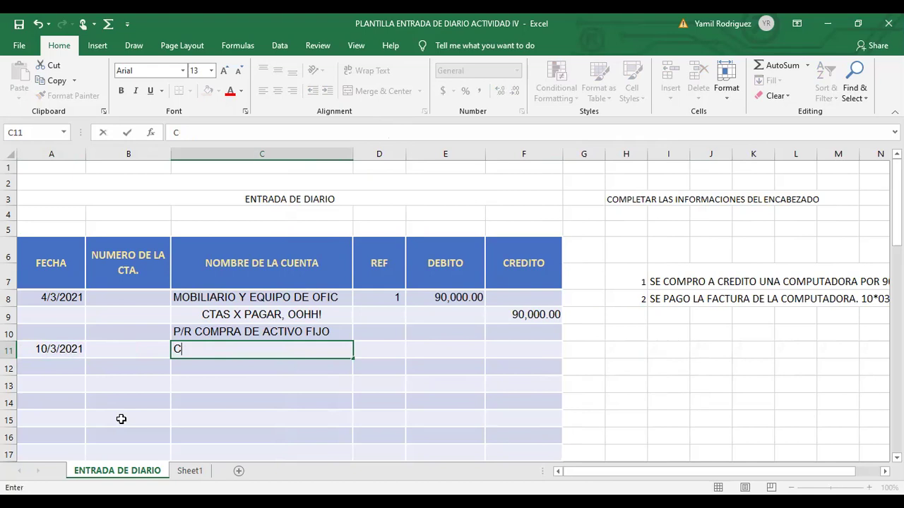
pyautogui.write('TAS')
pyautogui.press('Tab')
pyautogui.press('Tab')
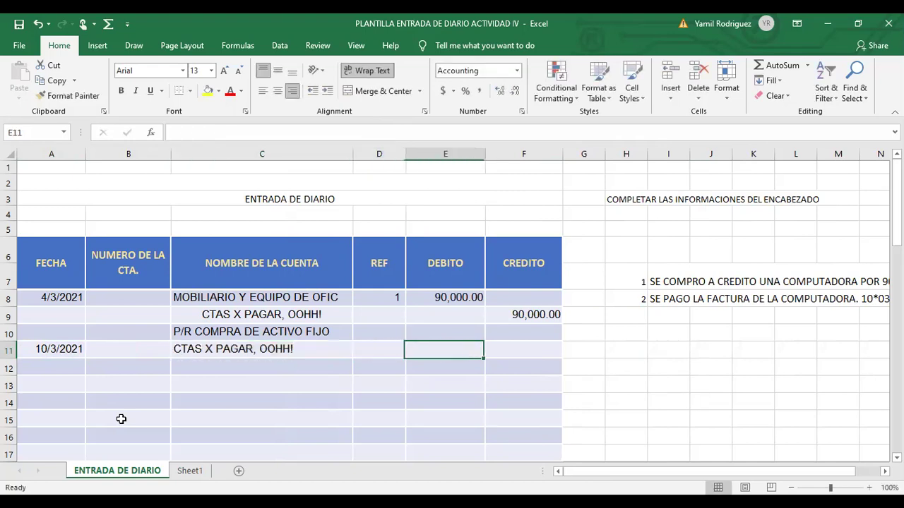
# - Enter a debit of 90,000.00 in cell E11 for the accounts payable line
pyautogui.write('90')
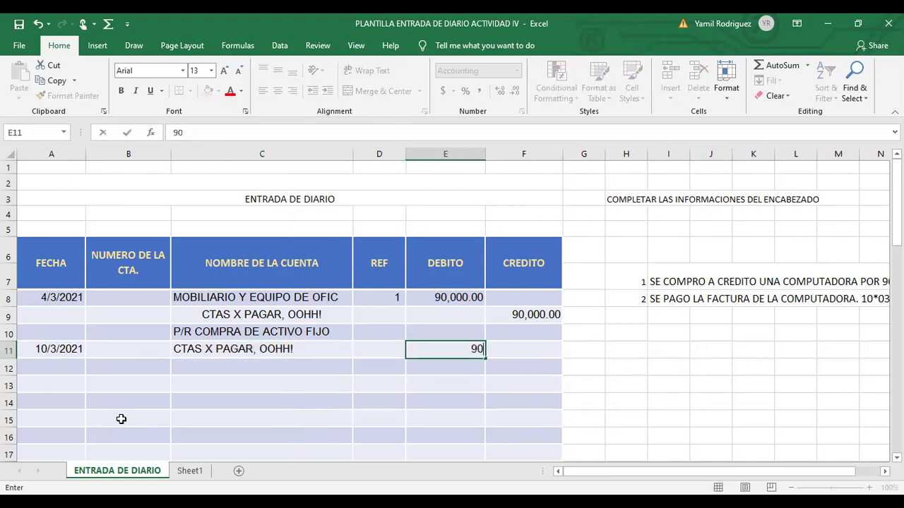
pyautogui.write(',000.00')
pyautogui.press('Return')
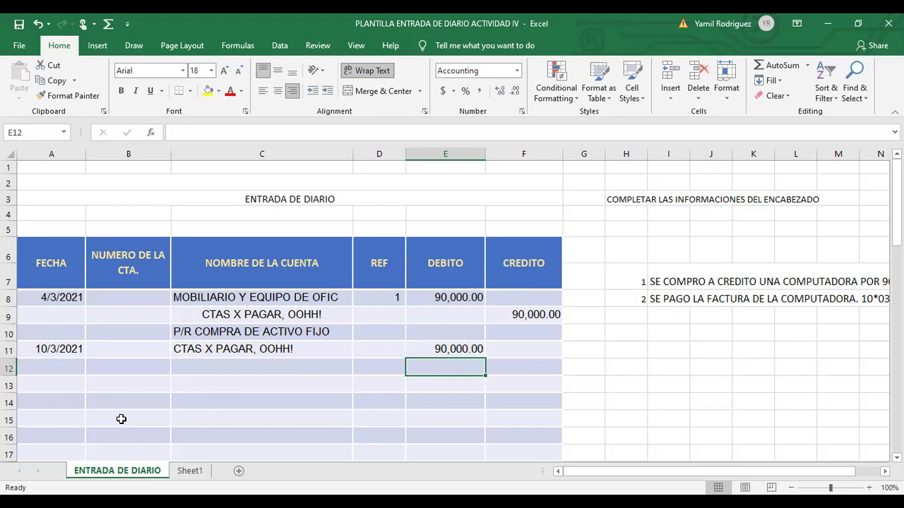
# - Enter the indented account name "BANCO" in cell C12 and copy the formatting of C9 onto it
pyautogui.press('Left')
pyautogui.press('Left')
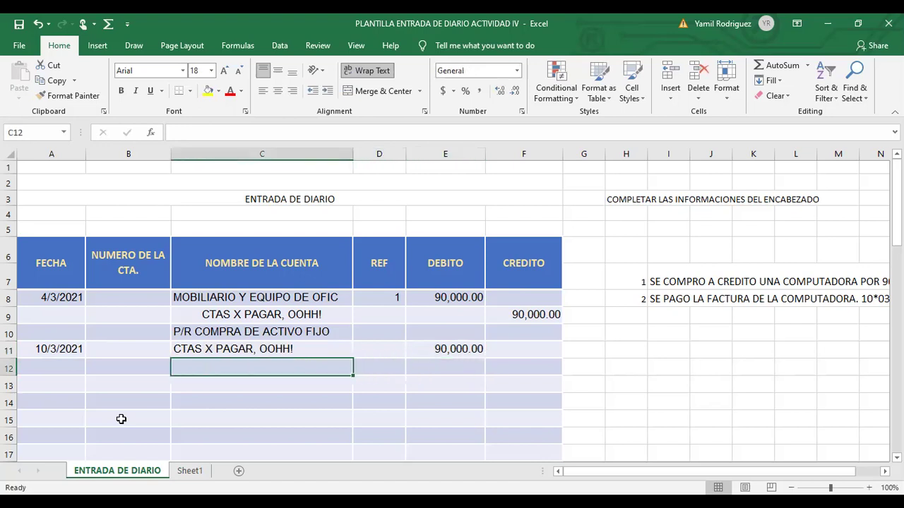
pyautogui.write('BANCO')
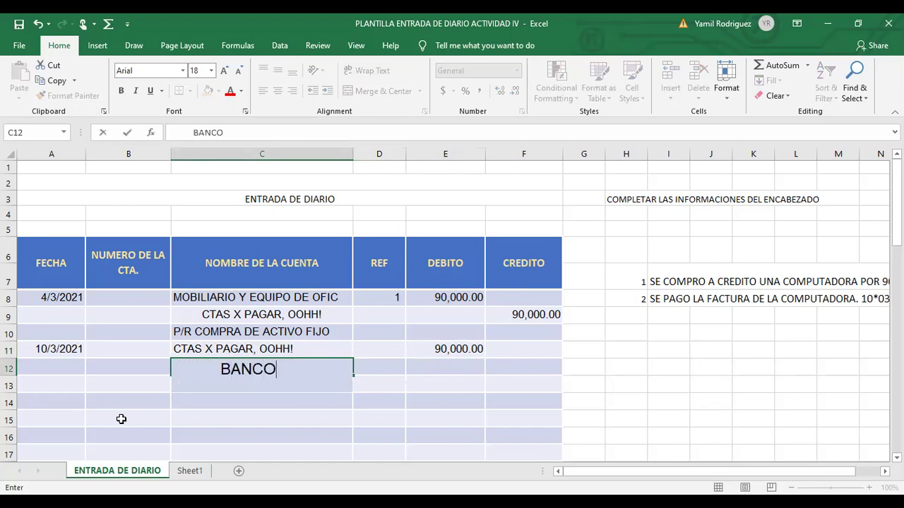
pyautogui.hotkey('ctrl', 'Return')
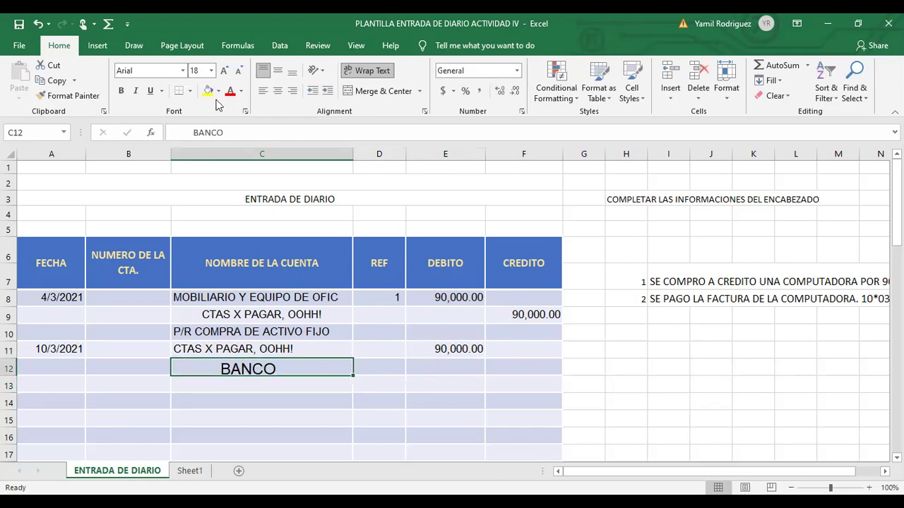
pyautogui.click(302, 317)
pyautogui.click(67, 96)
pyautogui.click(207, 369)
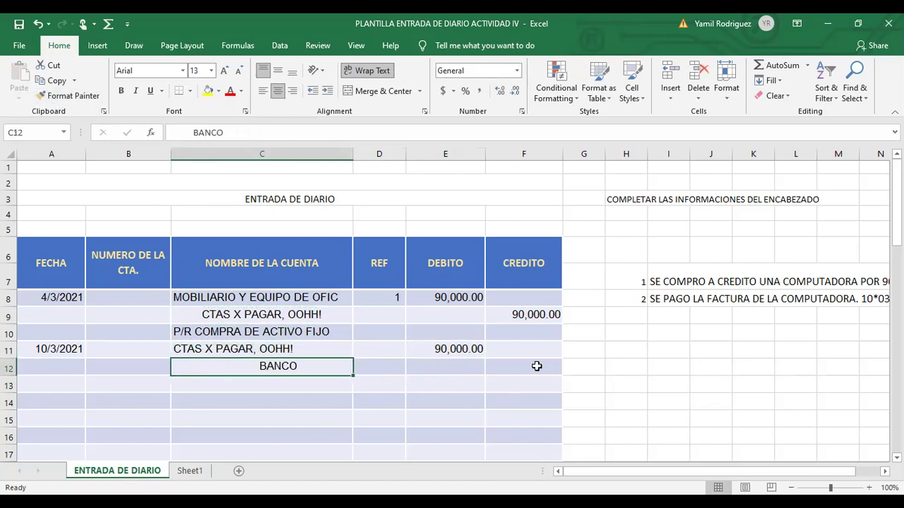
# - Enter a credit of 90,000.00 for BANCO in cell F12 and copy the formatting of the debit in E11 onto it
pyautogui.click(516, 360)
pyautogui.write('90,00')
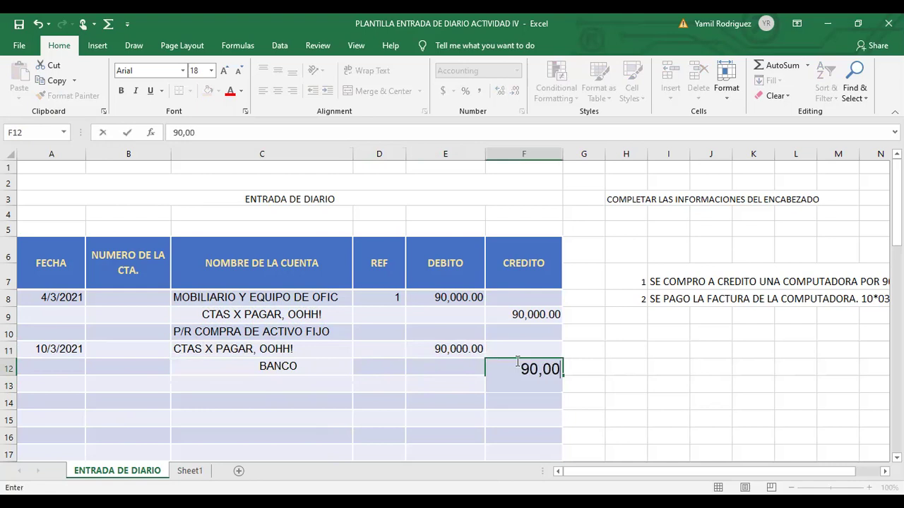
pyautogui.write('0.00')
pyautogui.click(638, 445)
pyautogui.click(519, 366)
pyautogui.click(463, 346)
pyautogui.click(69, 95)
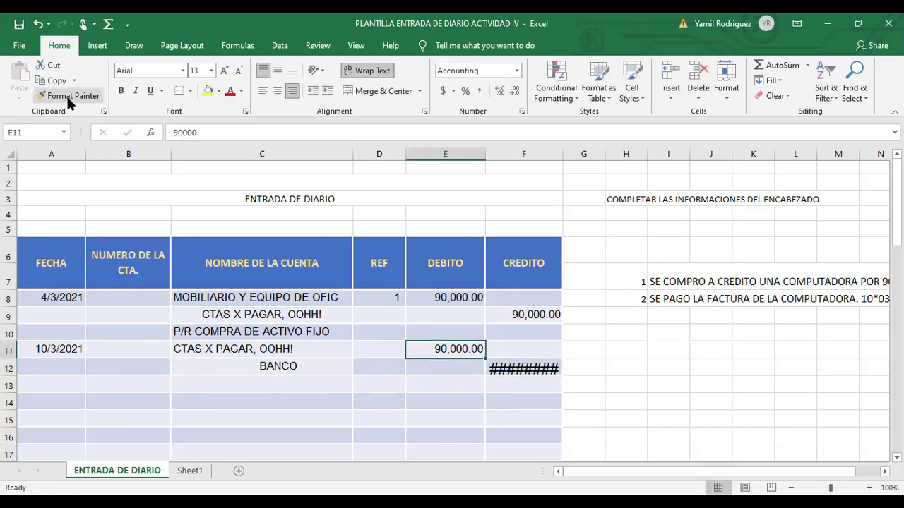
pyautogui.click(521, 368)
pyautogui.click(650, 421)
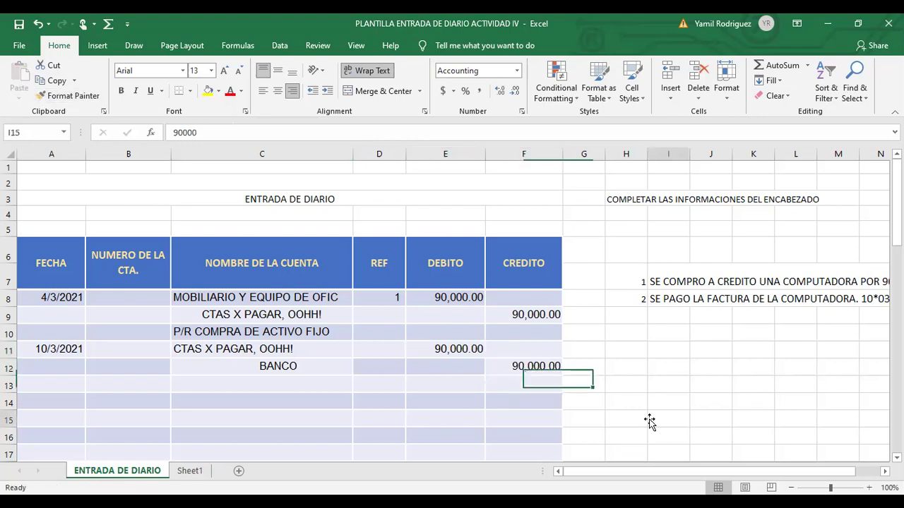
# - Enter the payment entry's description "P/R PAGO FACT. #20" in cell C13
pyautogui.click(228, 392)
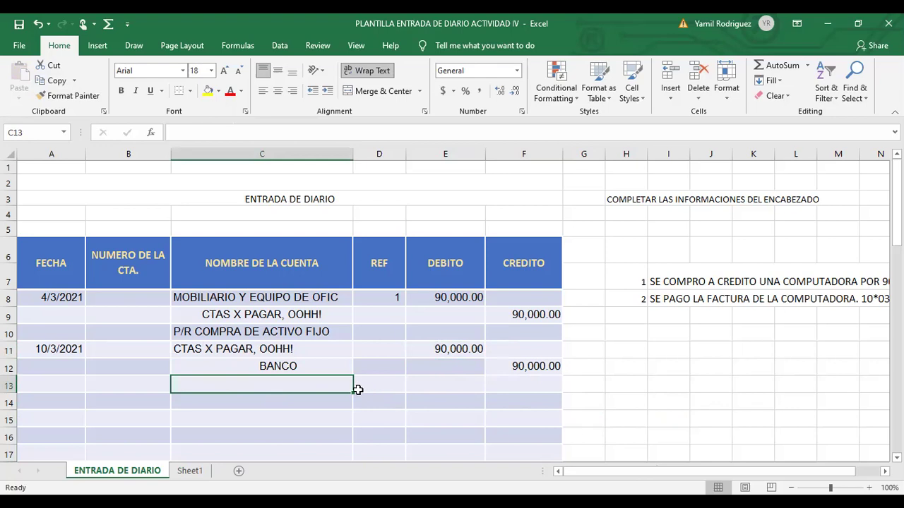
pyautogui.write('P7')
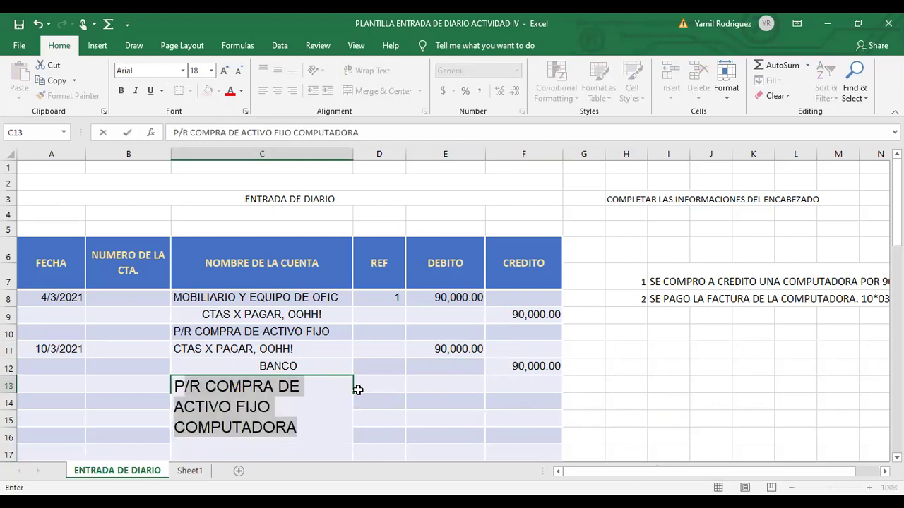
pyautogui.press('BackSpace')
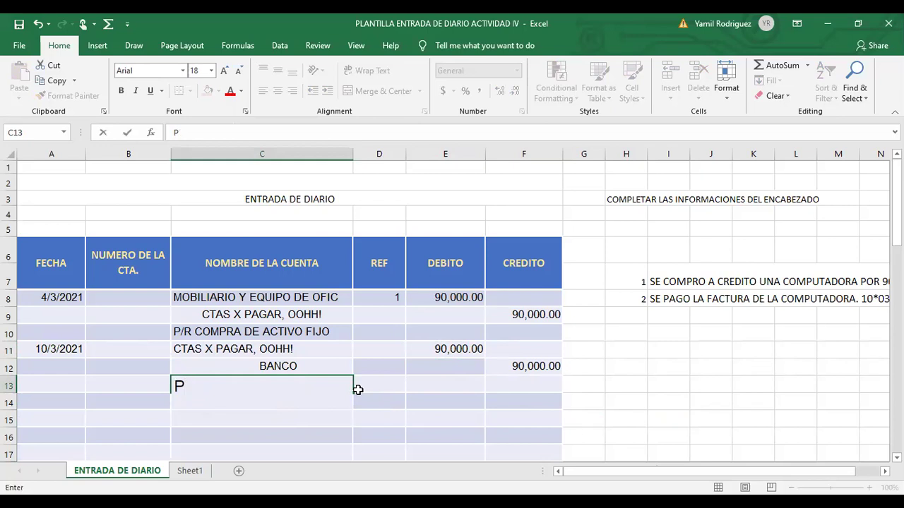
pyautogui.write('/R PAGO FACTURA')
pyautogui.press('BackSpace')
pyautogui.press('BackSpace')
pyautogui.press('BackSpace')
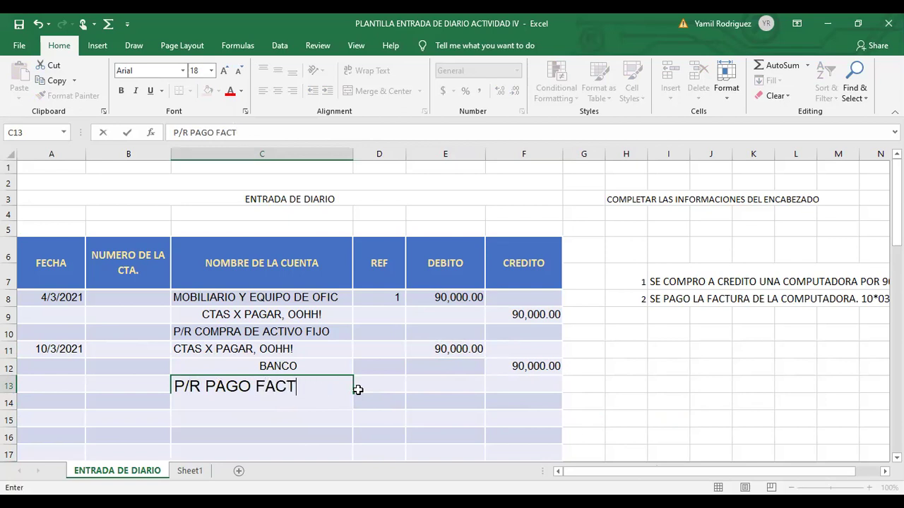
pyautogui.write('. #20')
pyautogui.press('Return')
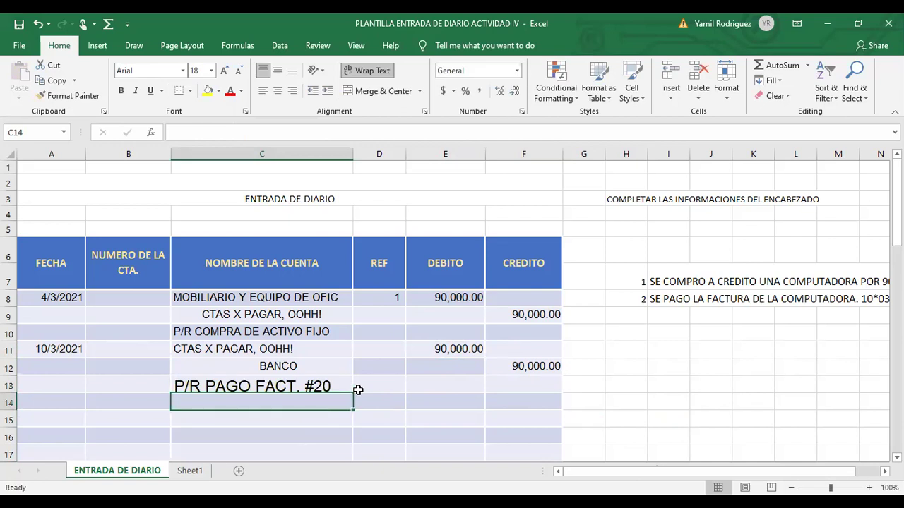
# - Copy the formatting of BANCO in C12 onto the payment description in C13
pyautogui.click(344, 388)
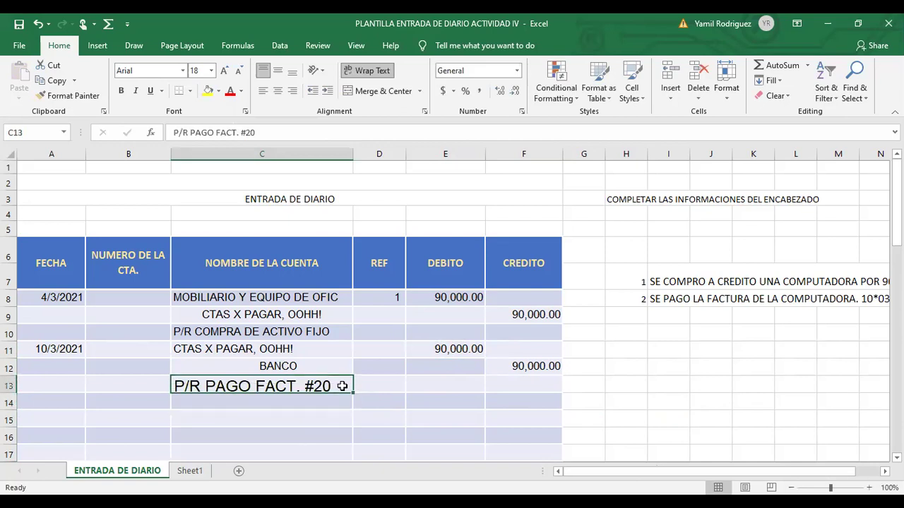
pyautogui.click(215, 364)
pyautogui.click(68, 95)
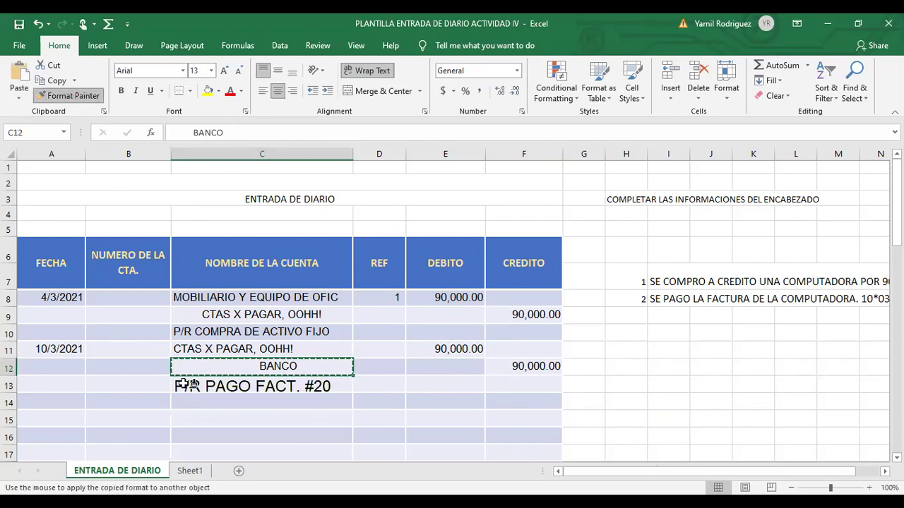
pyautogui.click(183, 385)
pyautogui.click(677, 455)
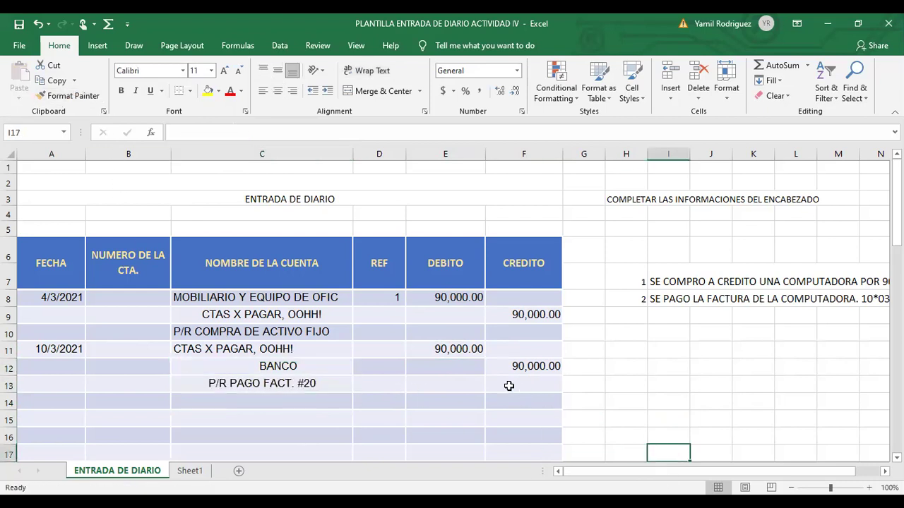
# - Copy the formatting of the purchase description in C10 onto BANCO in C12
pyautogui.click(215, 330)
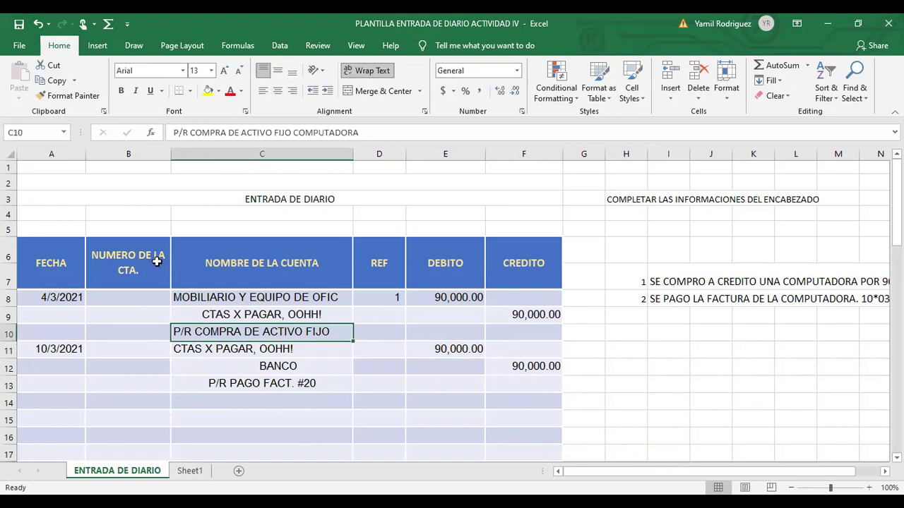
pyautogui.click(68, 95)
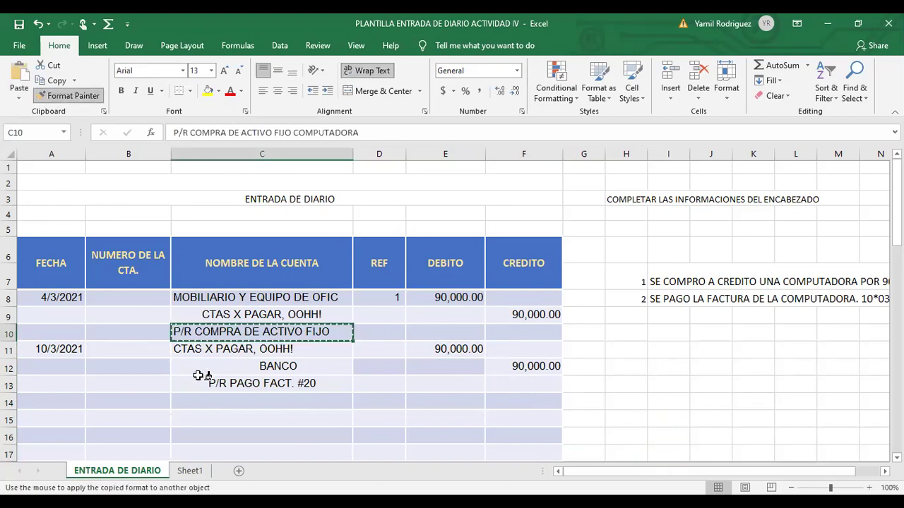
pyautogui.click(193, 365)
pyautogui.click(557, 416)
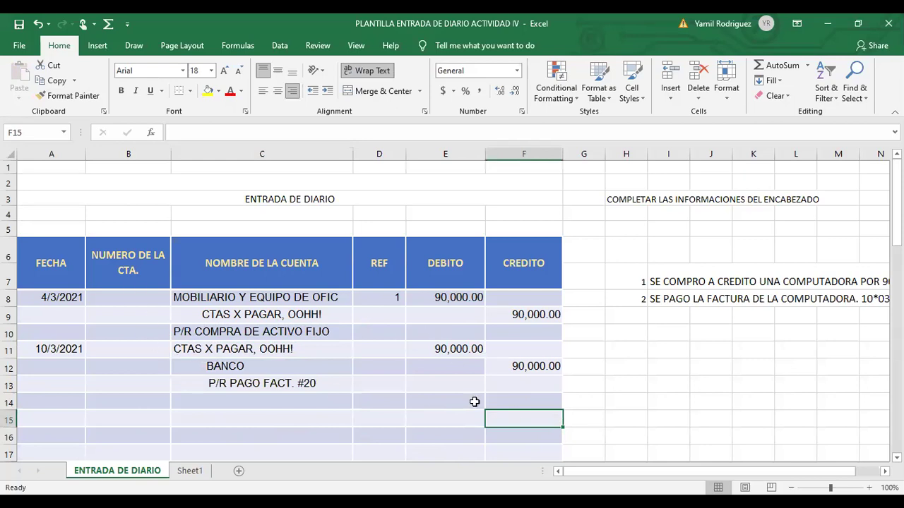
# - Enter reference number 2 in cell D11 and remove the decimals from cells D11 to D14
pyautogui.click(392, 348)
pyautogui.write('2')
pyautogui.press('Tab')
pyautogui.moveTo(383, 345); pyautogui.dragTo(391, 399)
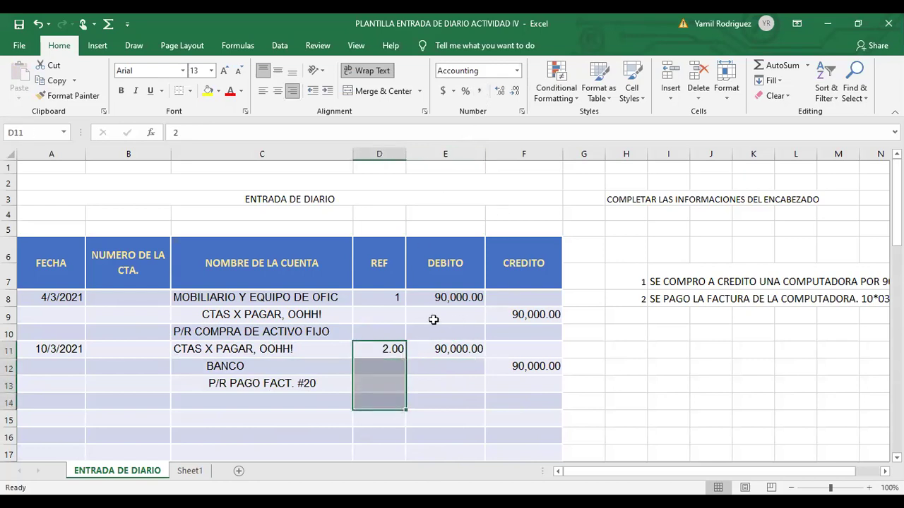
pyautogui.click(514, 92)
pyautogui.click(514, 92)
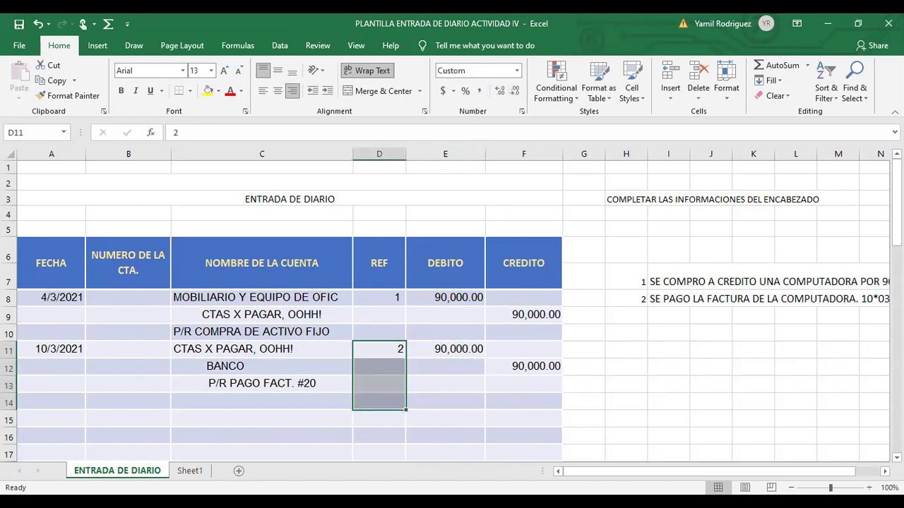
pyautogui.click(659, 369)
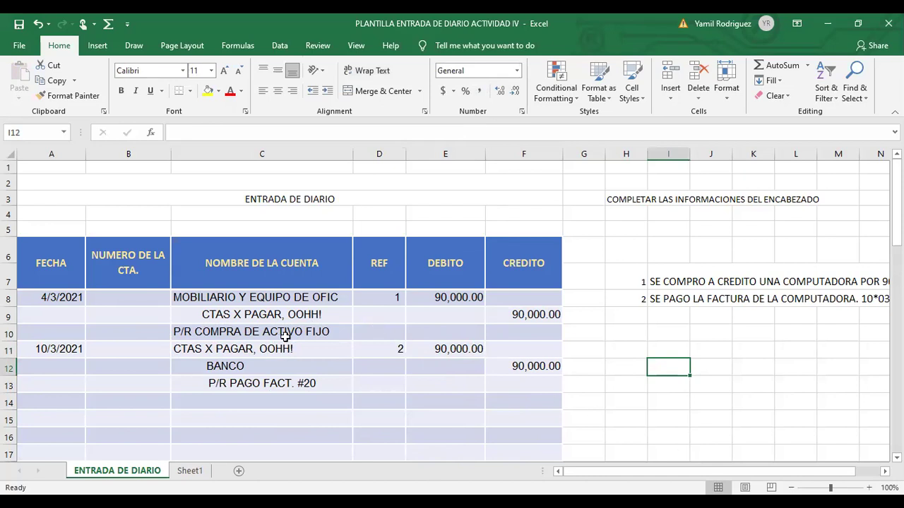
# - Compare the accounts payable credit in F9 with the matching debit in E11
pyautogui.click(532, 318)
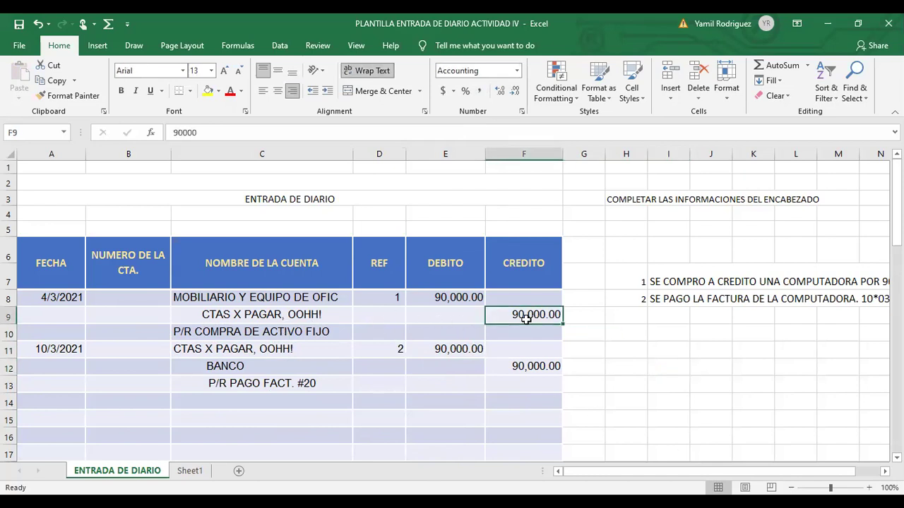
pyautogui.click(463, 348)
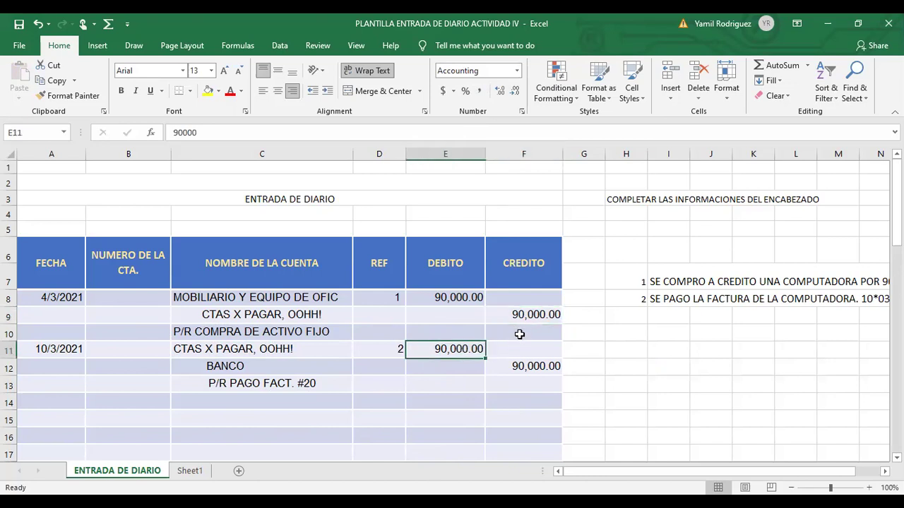
pyautogui.click(530, 315)
pyautogui.click(466, 348)
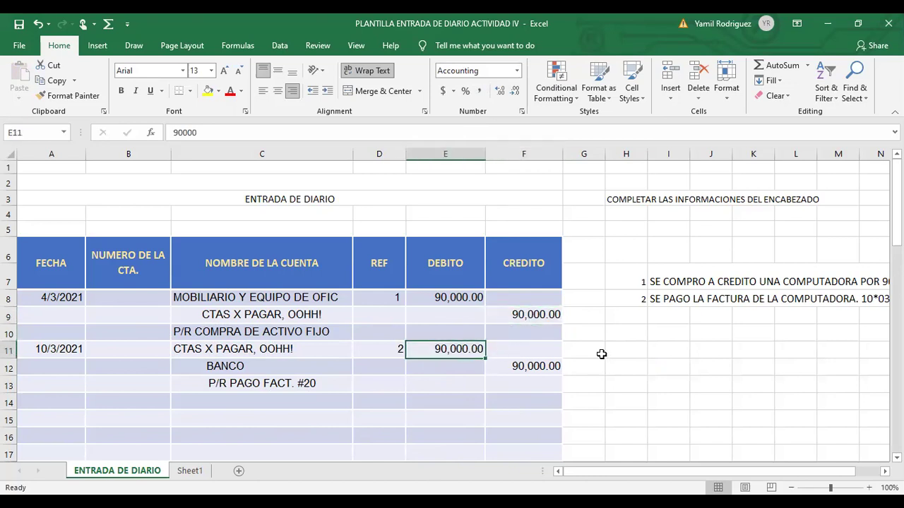
pyautogui.click(544, 317)
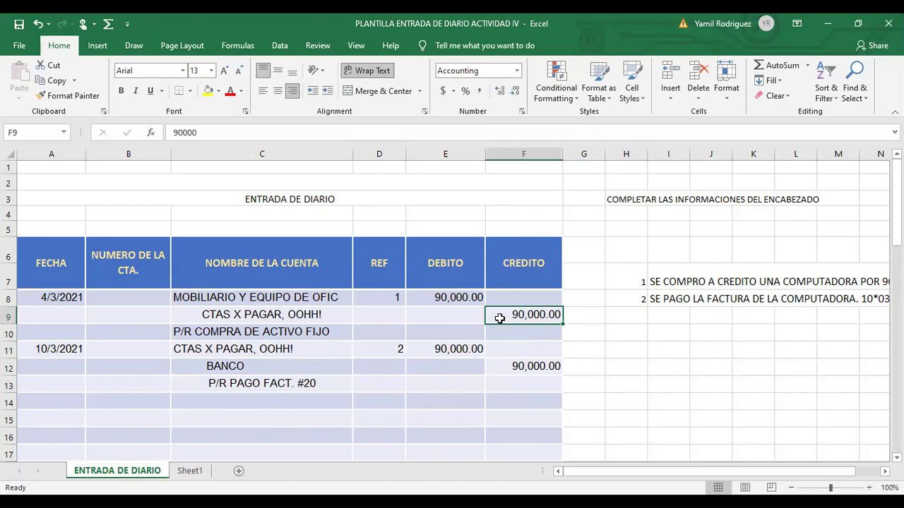
pyautogui.click(460, 346)
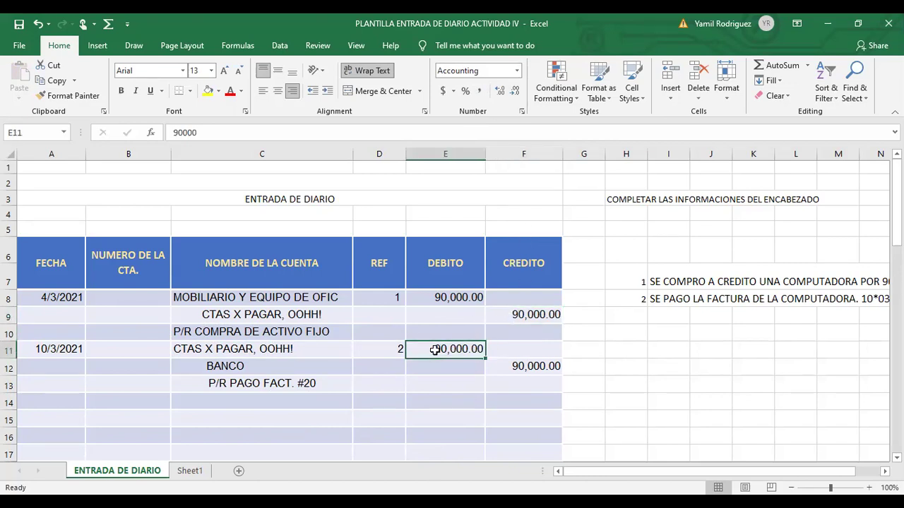
pyautogui.click(670, 403)
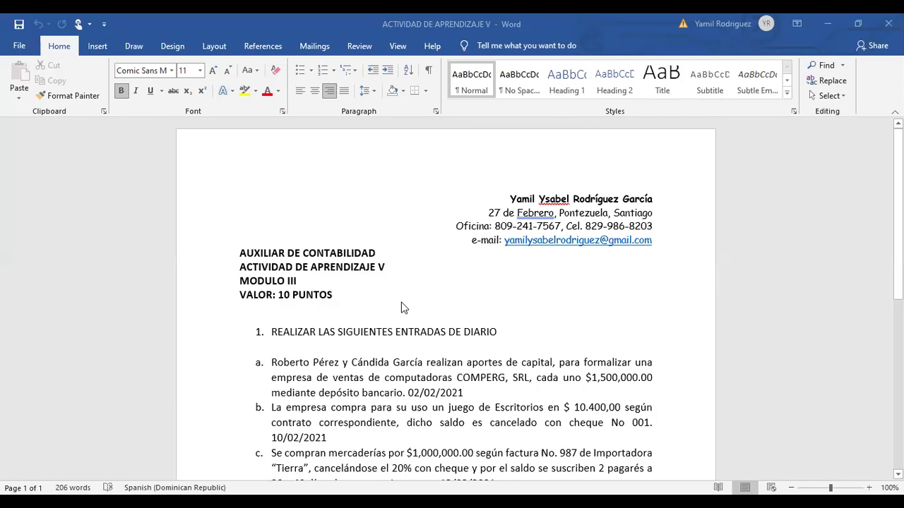
# - Read through journal entry exercises a to j in the Word document ACTIVIDAD DE APRENDIZAJE V
pyautogui.scroll(-1, 326, 340)
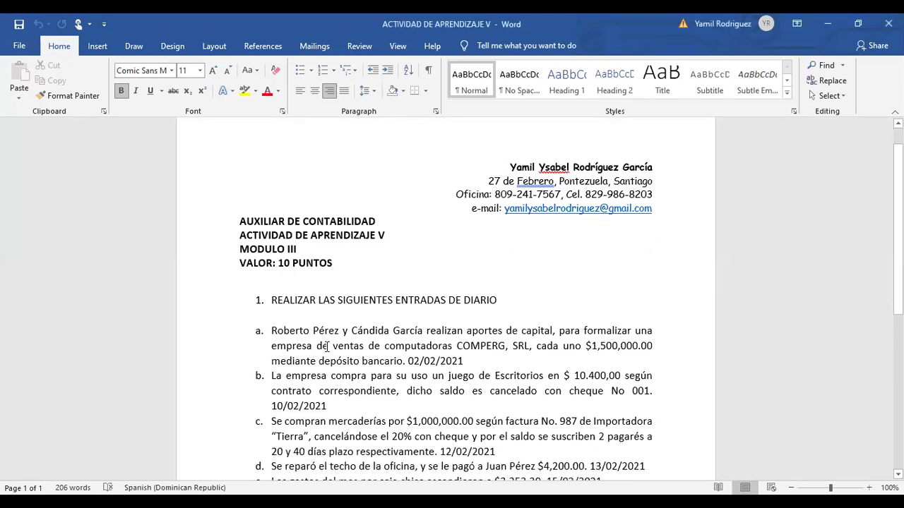
pyautogui.click(329, 346)
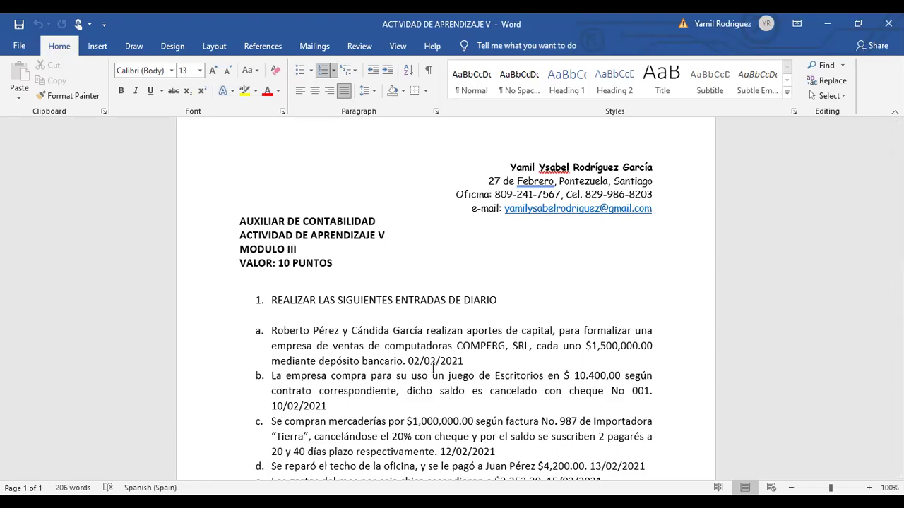
pyautogui.click(522, 315)
pyautogui.scroll(-3, 524, 314)
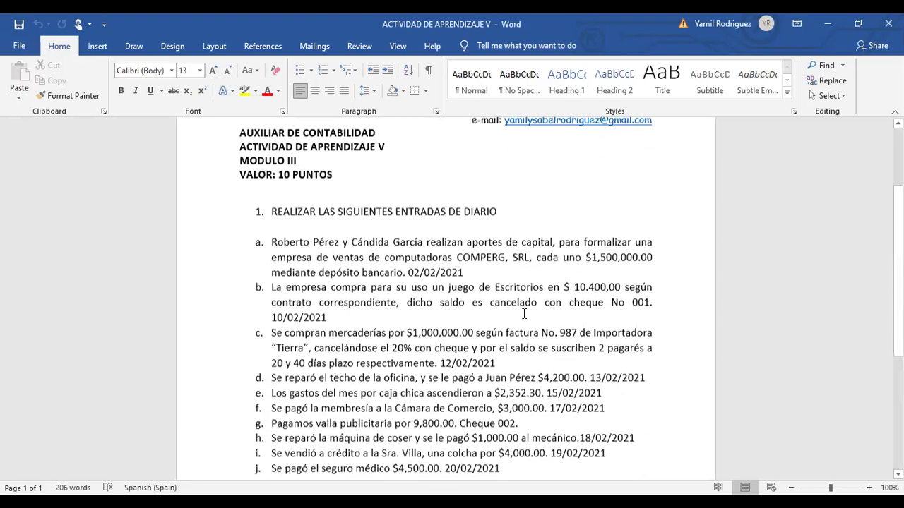
pyautogui.scroll(-1, 524, 314)
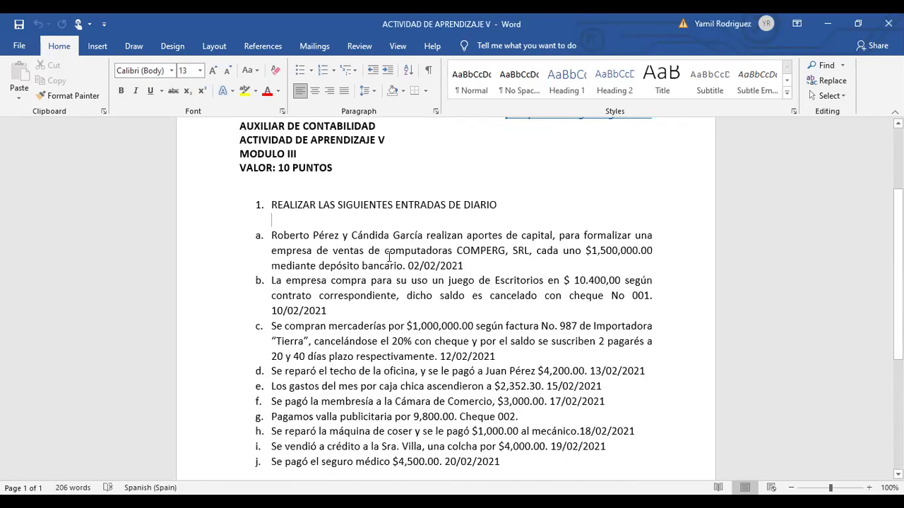
pyautogui.scroll(-2, 375, 264)
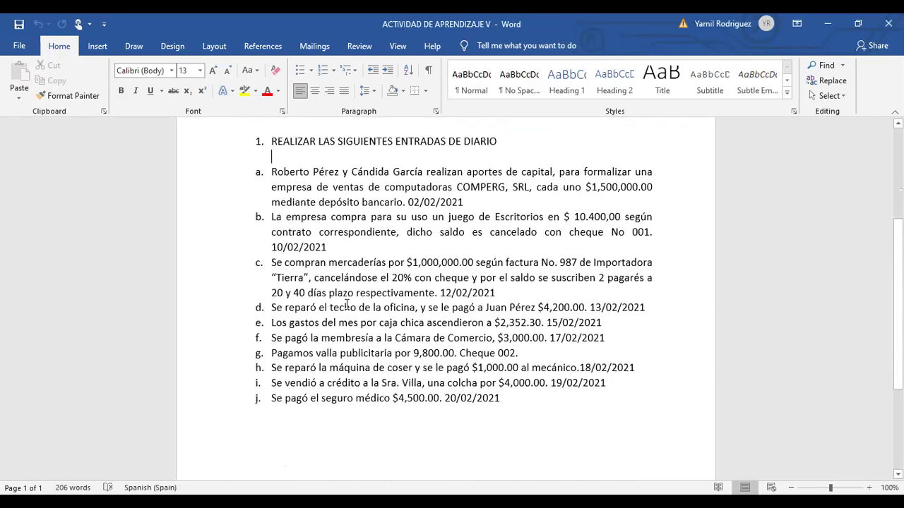